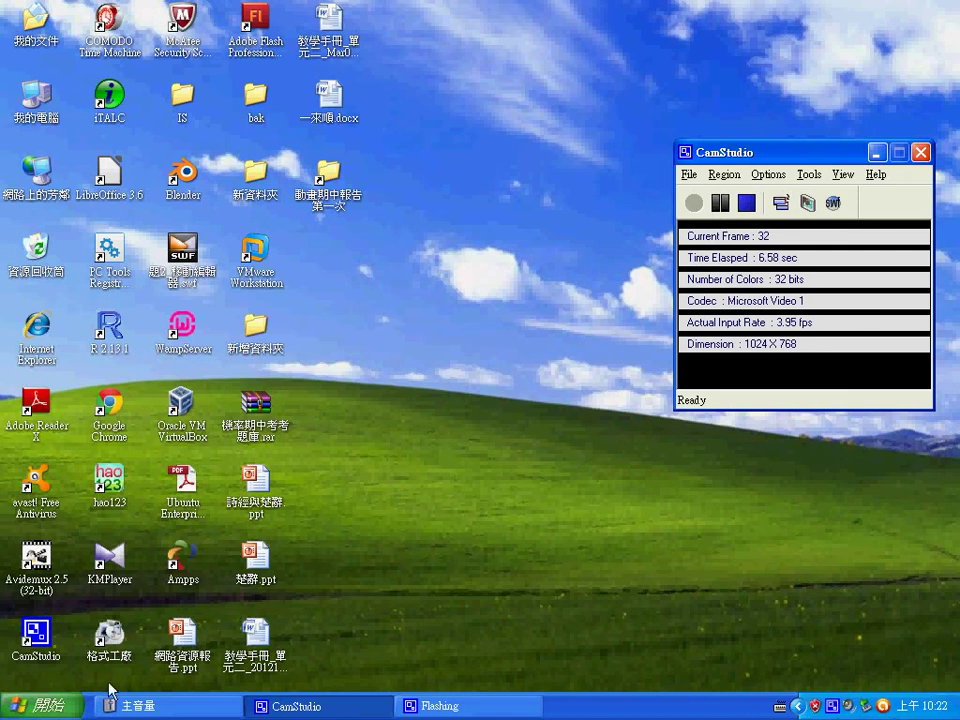
Launch Blender 2.63 from the installed programs menu
left_click(40, 706)
left_click(70, 604)
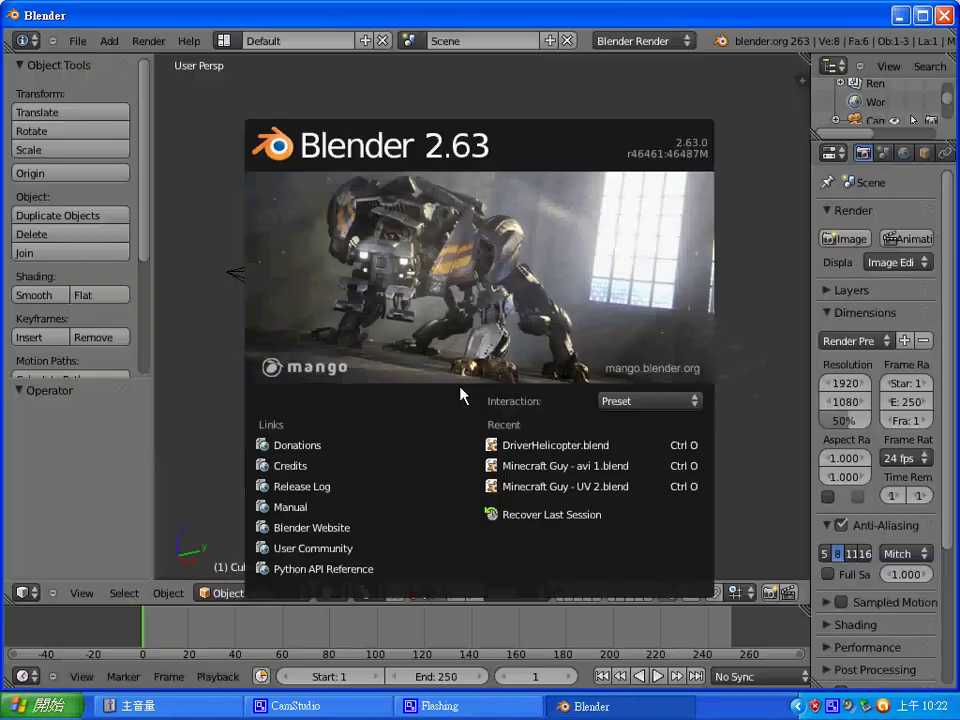
Dismiss the splash screen, delete the default cube and add a plane
left_click(752, 355)
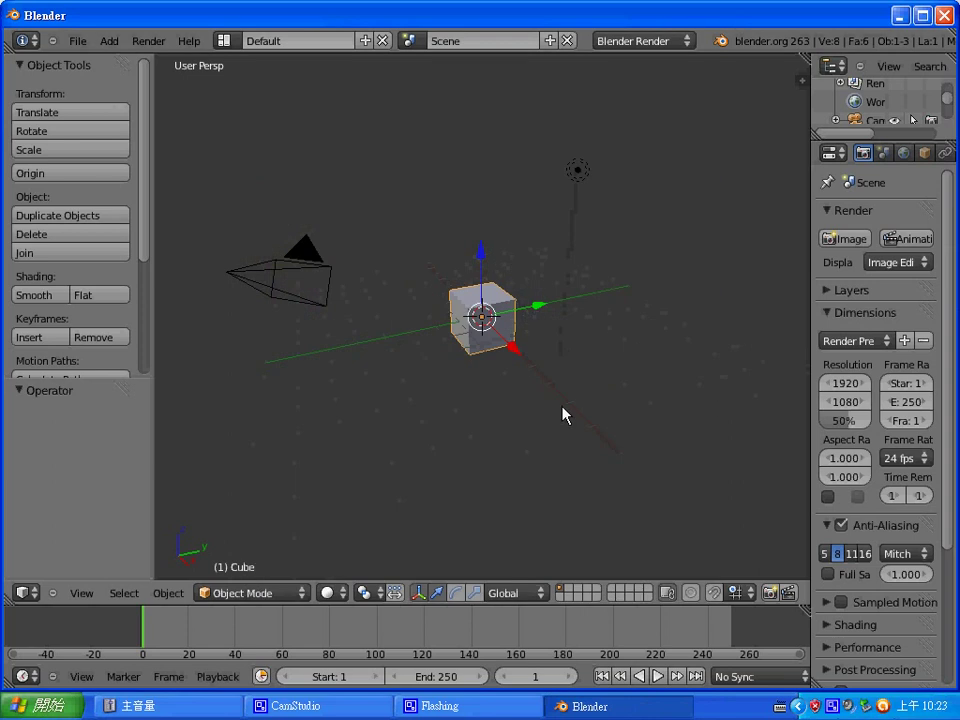
key("x")
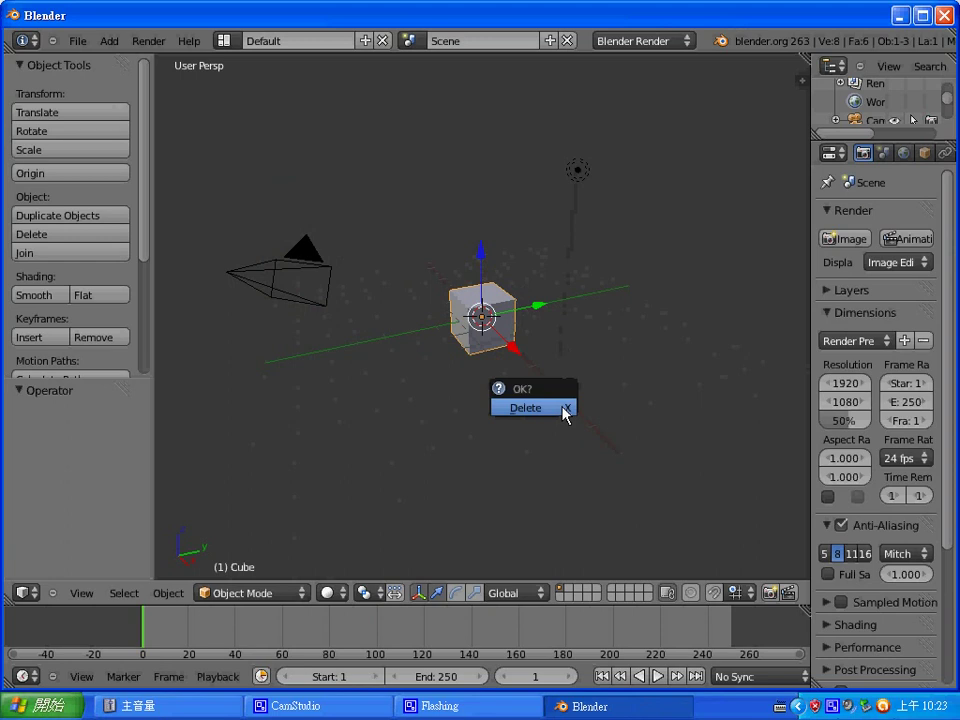
left_click(563, 410)
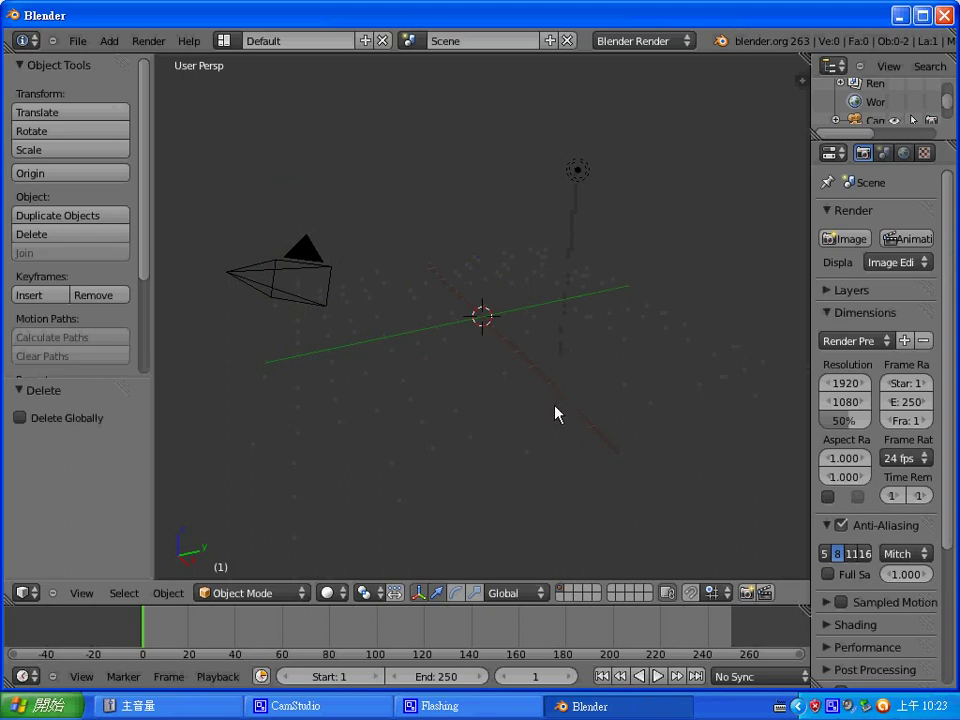
key("shift+a")
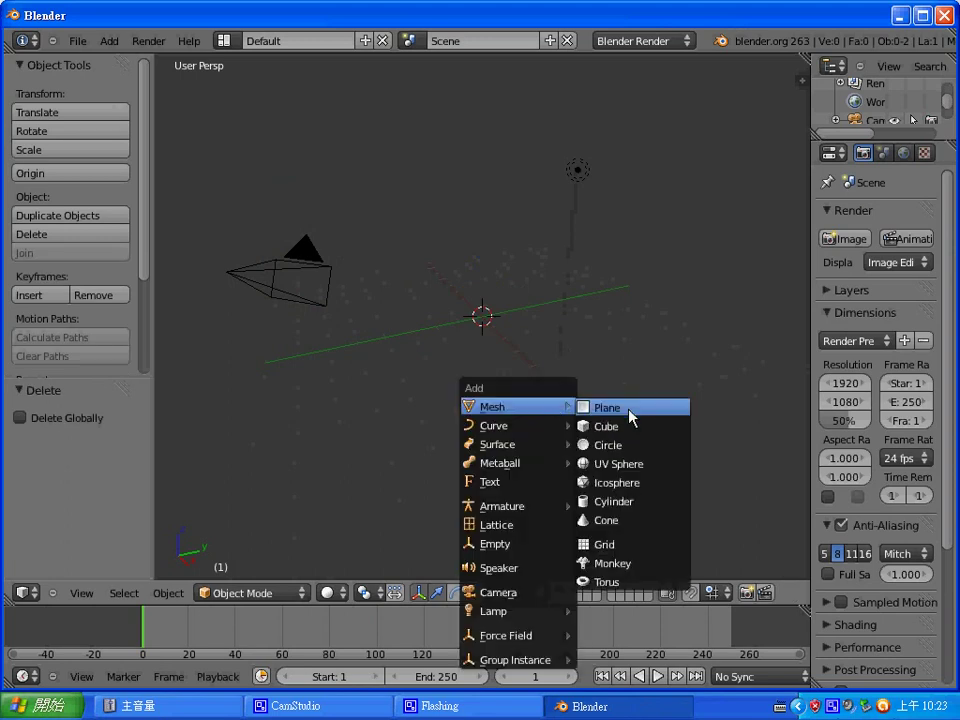
left_click(631, 414)
scroll(561, 377, "up", 1)
scroll(557, 373, "up", 4)
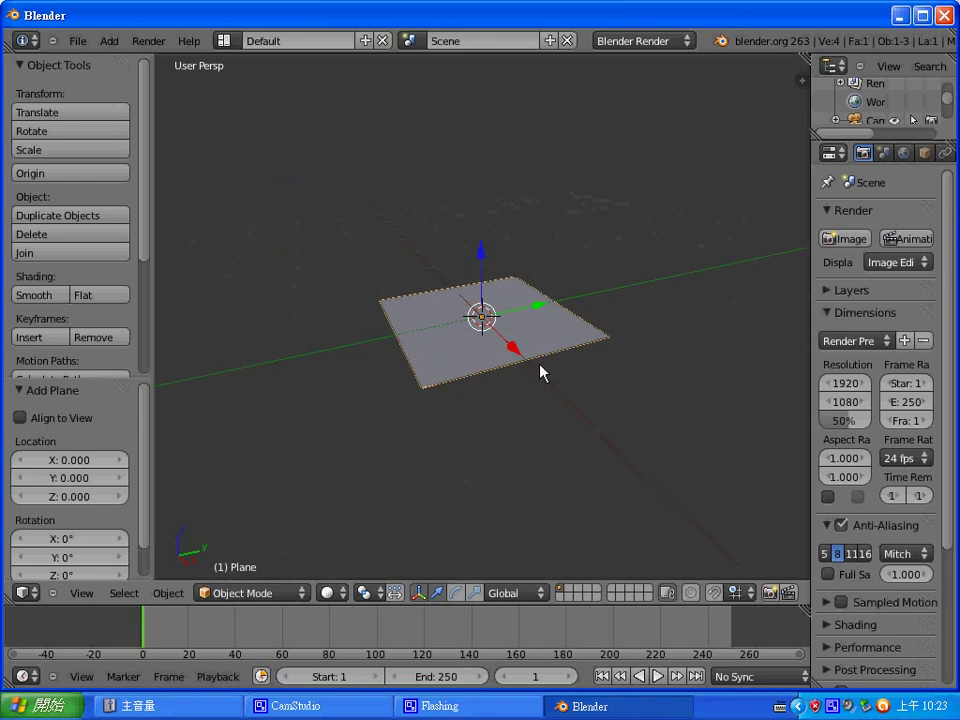
Scale the plane to 2.507, raise it 1.204 along Z, and enter Edit Mode
key("s")
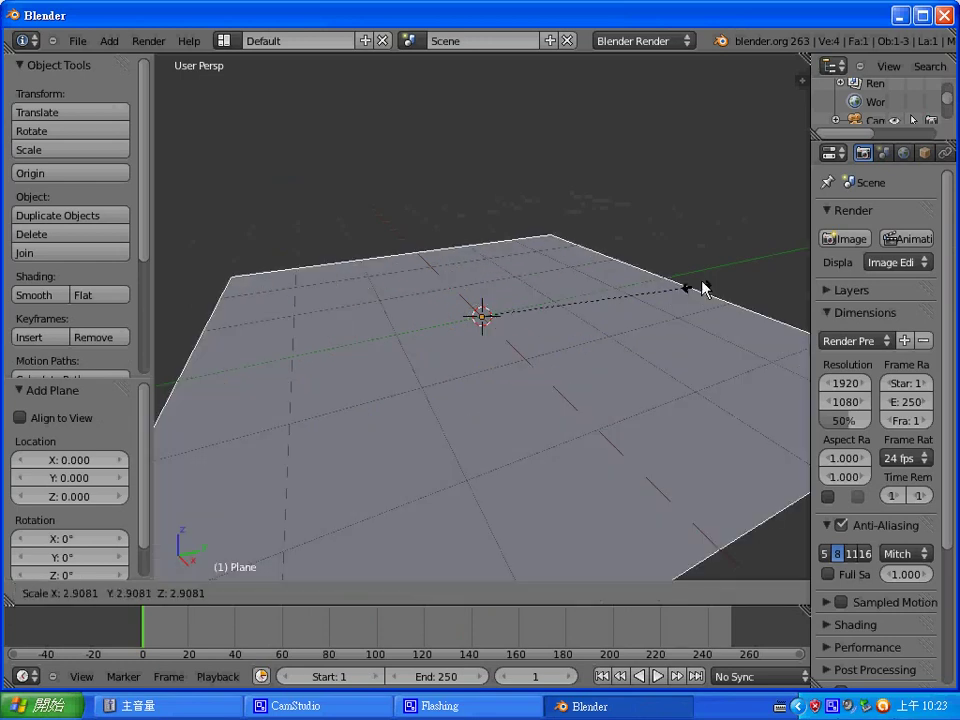
left_click(712, 273)
scroll(712, 273, "down", 4)
middle_click_drag(591, 306, 585, 350)
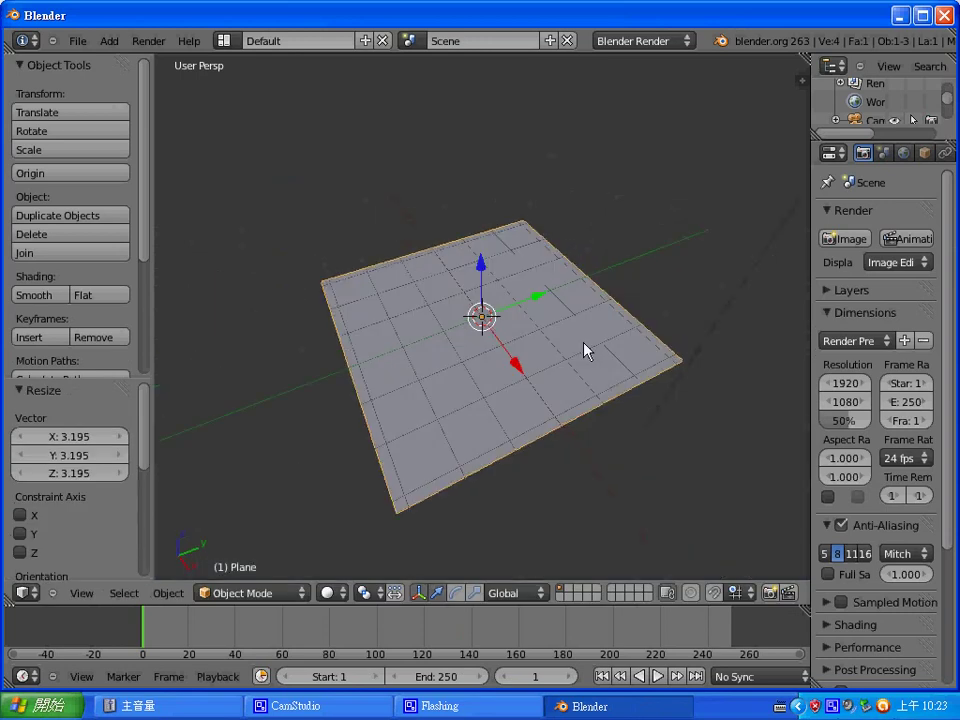
key("s")
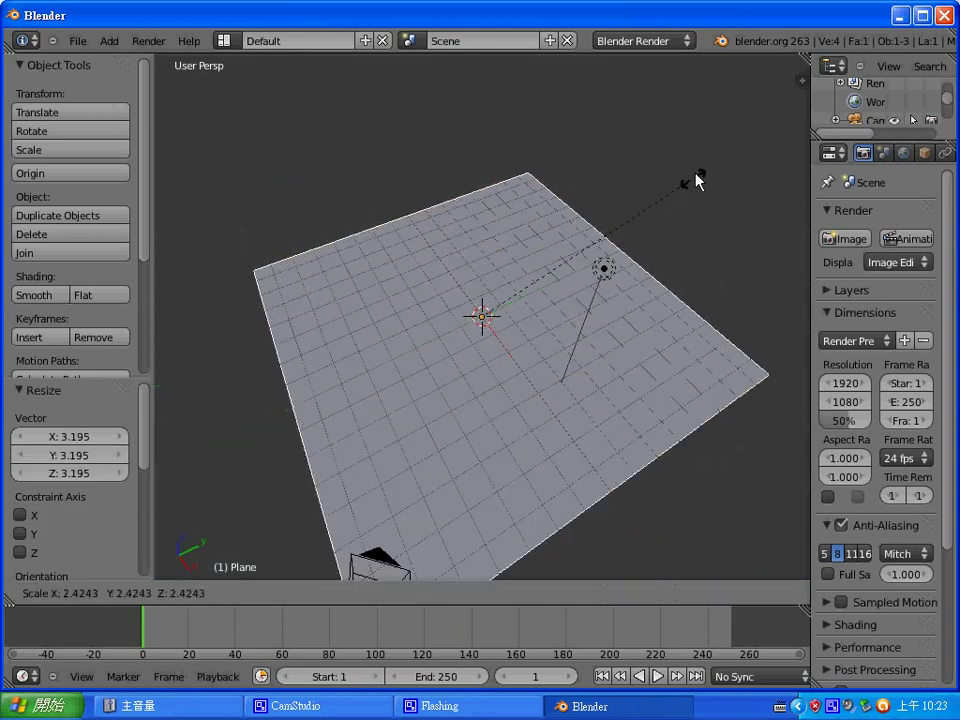
left_click(697, 175)
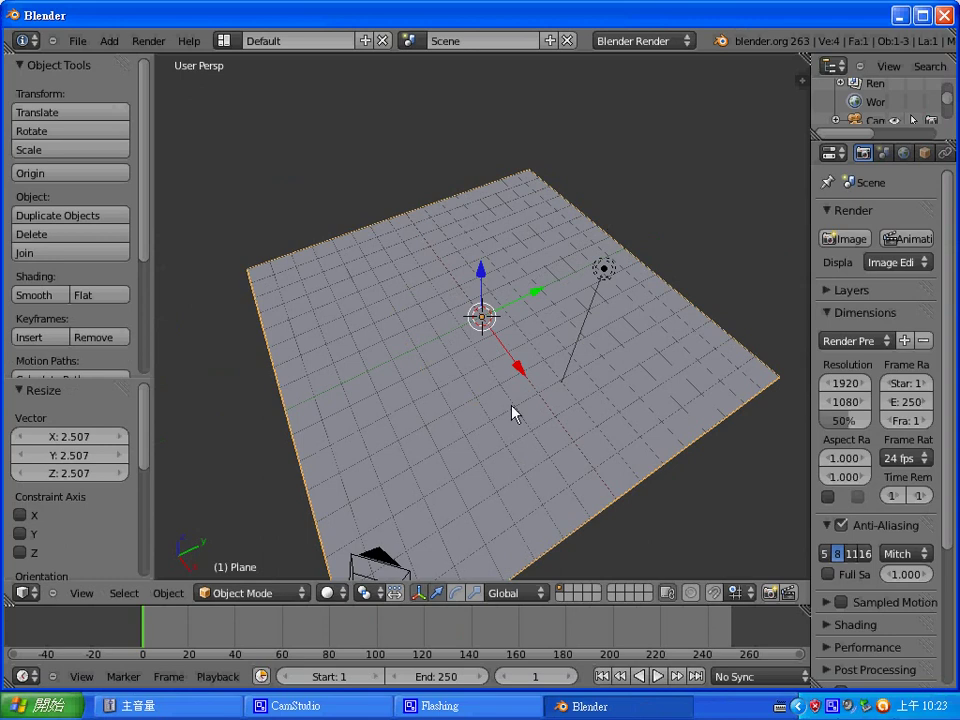
middle_click_drag(510, 409, 510, 377)
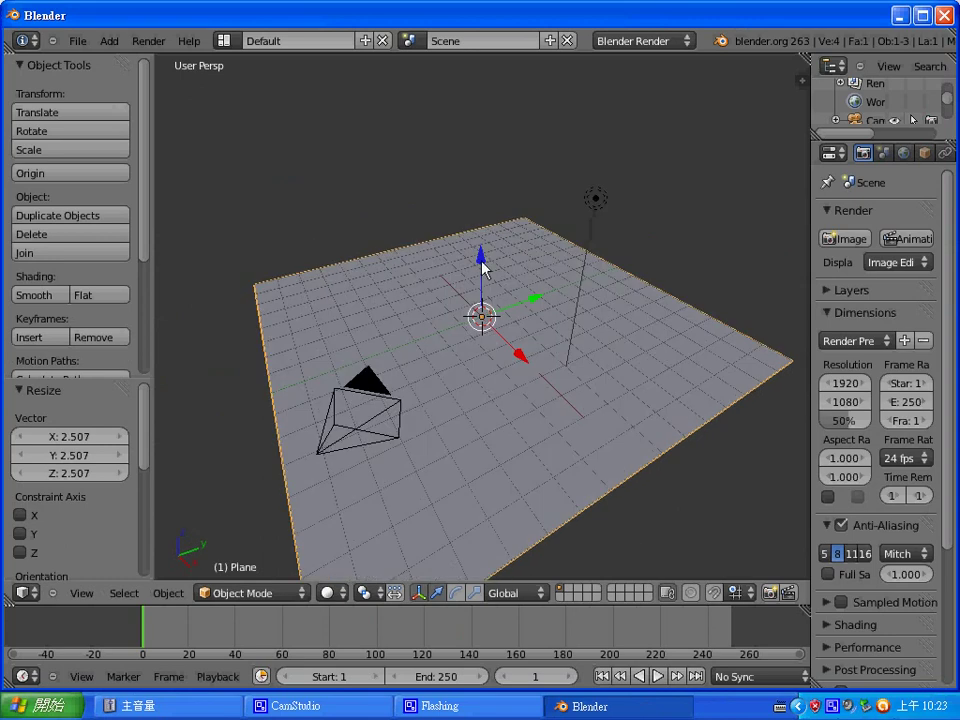
left_click_drag(476, 262, 484, 240)
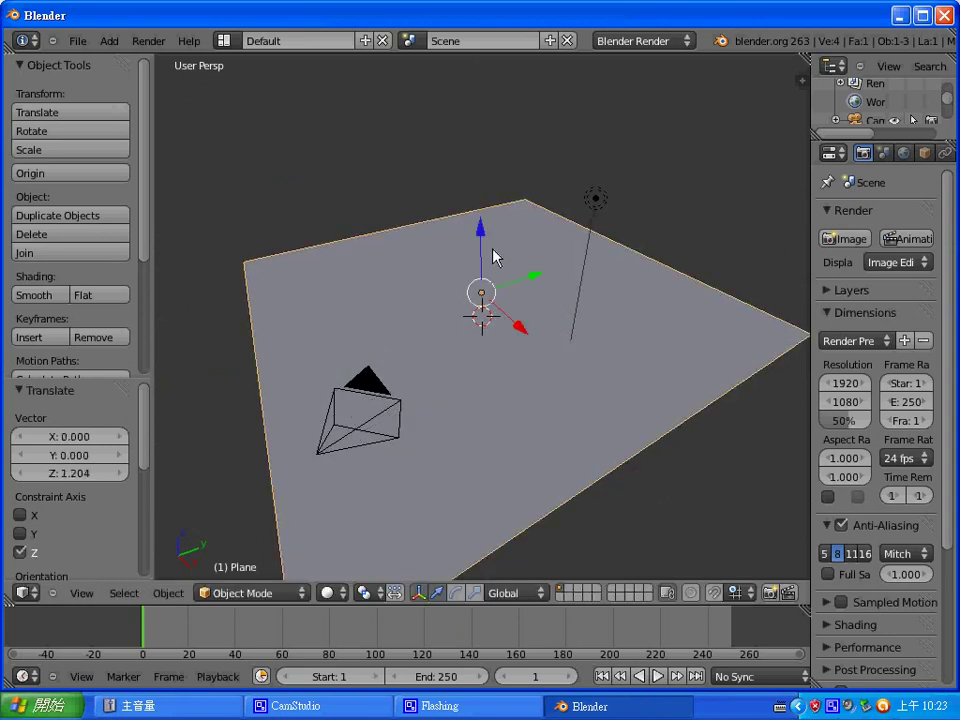
scroll(483, 270, "down", 2)
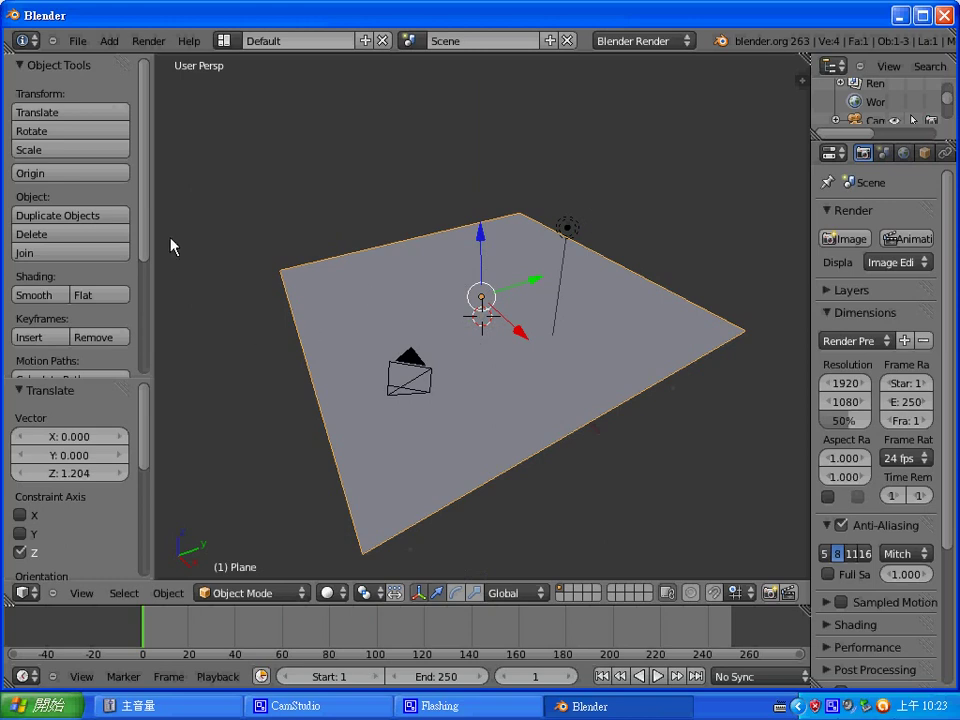
key("Tab")
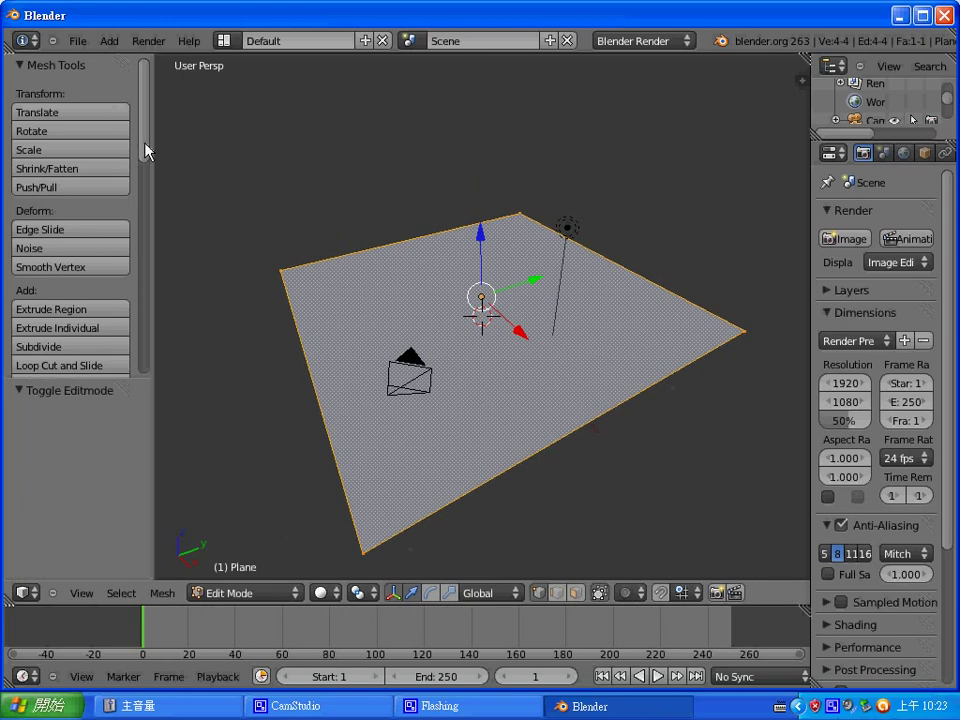
Subdivide the plane's mesh with 10 cuts
scroll(147, 158, "down", 2)
scroll(130, 195, "down", 2)
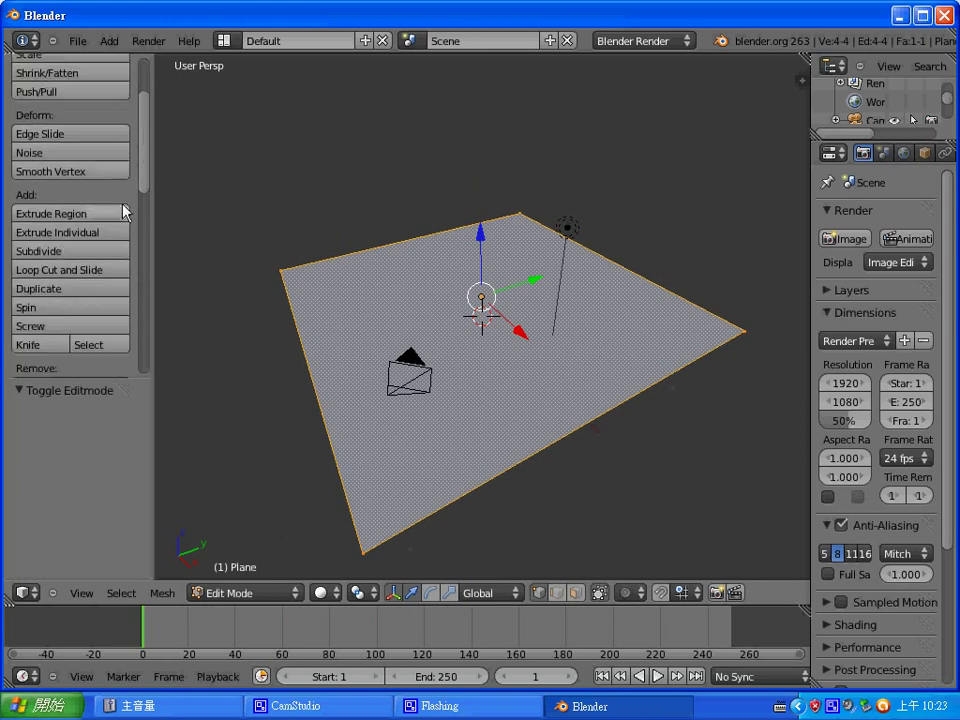
left_click(58, 252)
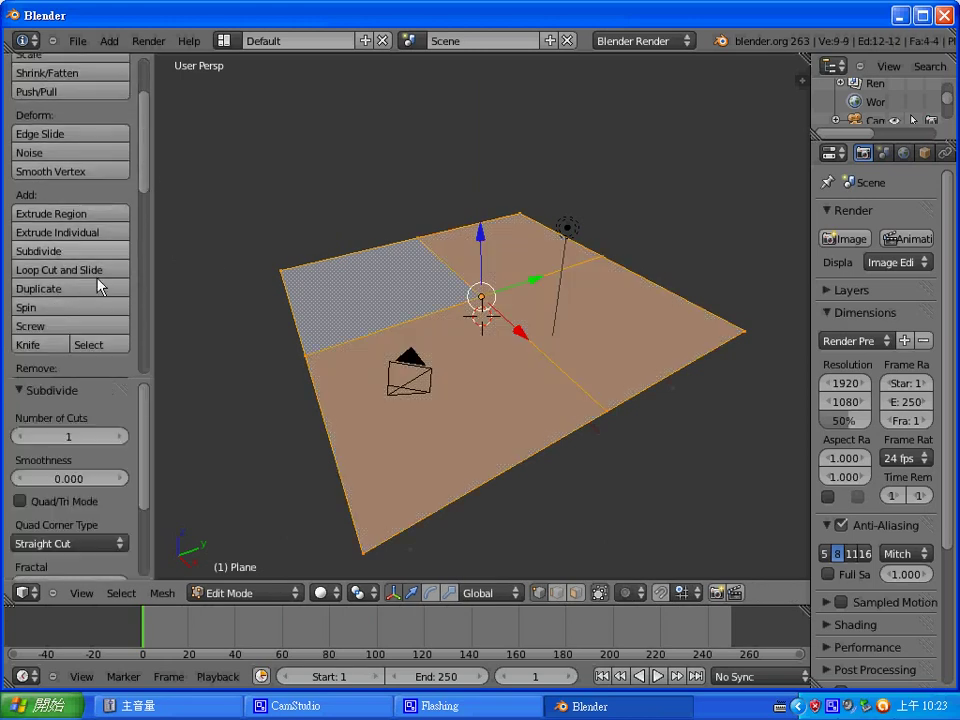
left_click(66, 437)
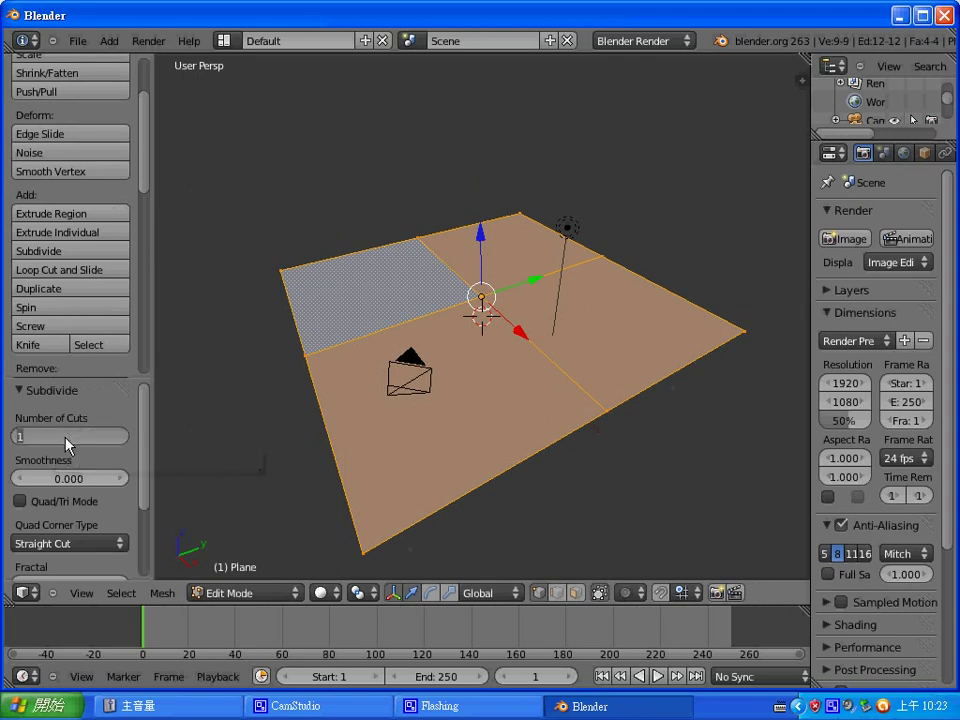
type("10")
key("Return")
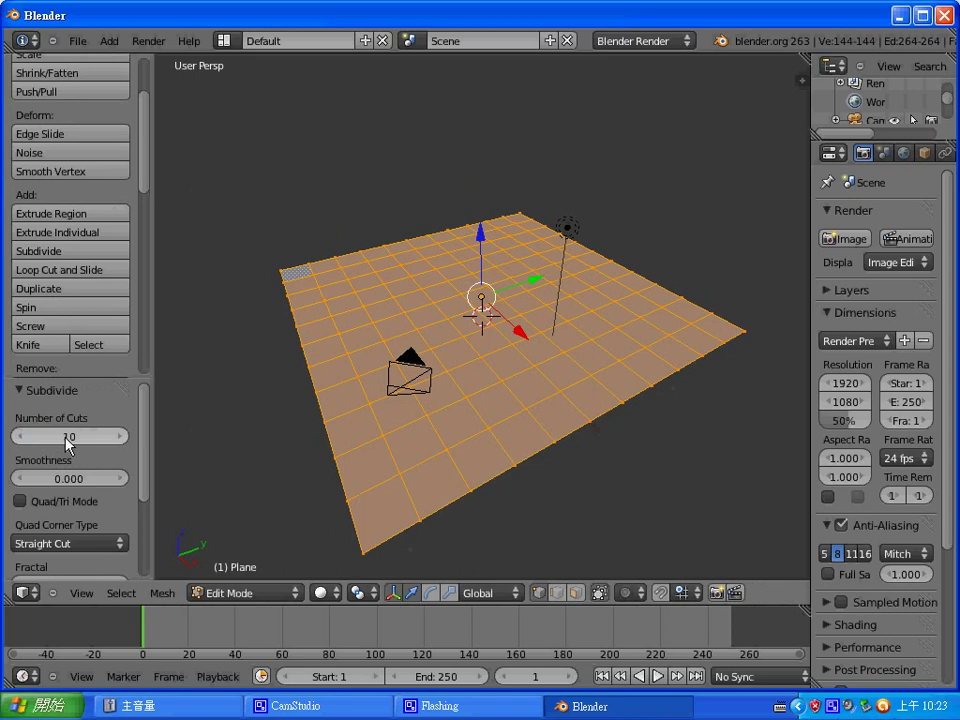
Subdivide again with 10 cuts to reach 14,884 vertices, then return to Object Mode
left_click(62, 253)
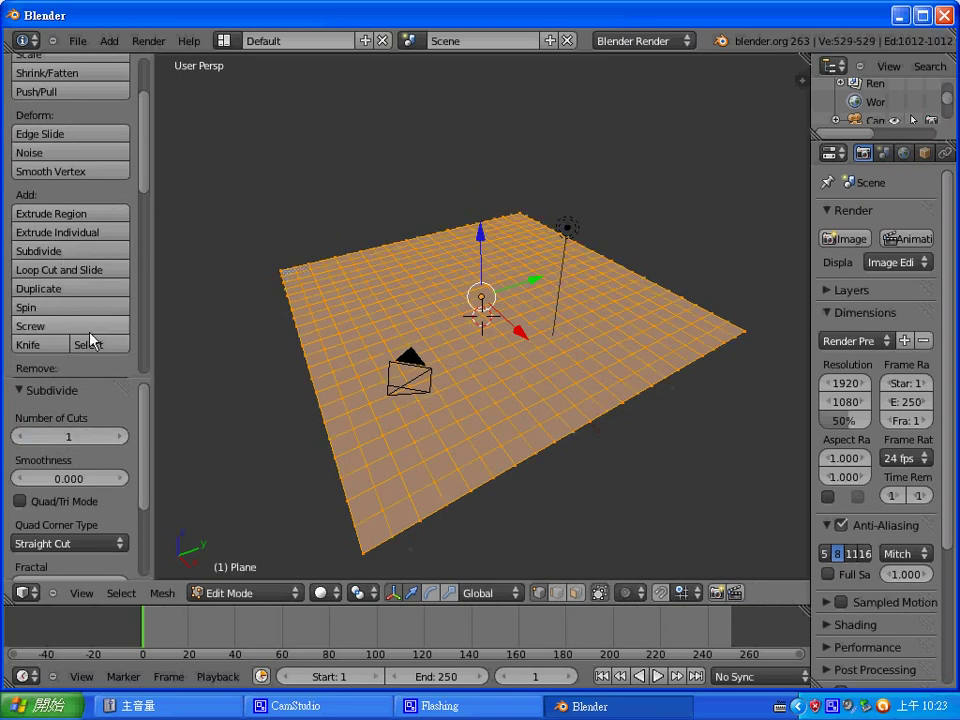
left_click(81, 437)
type("10")
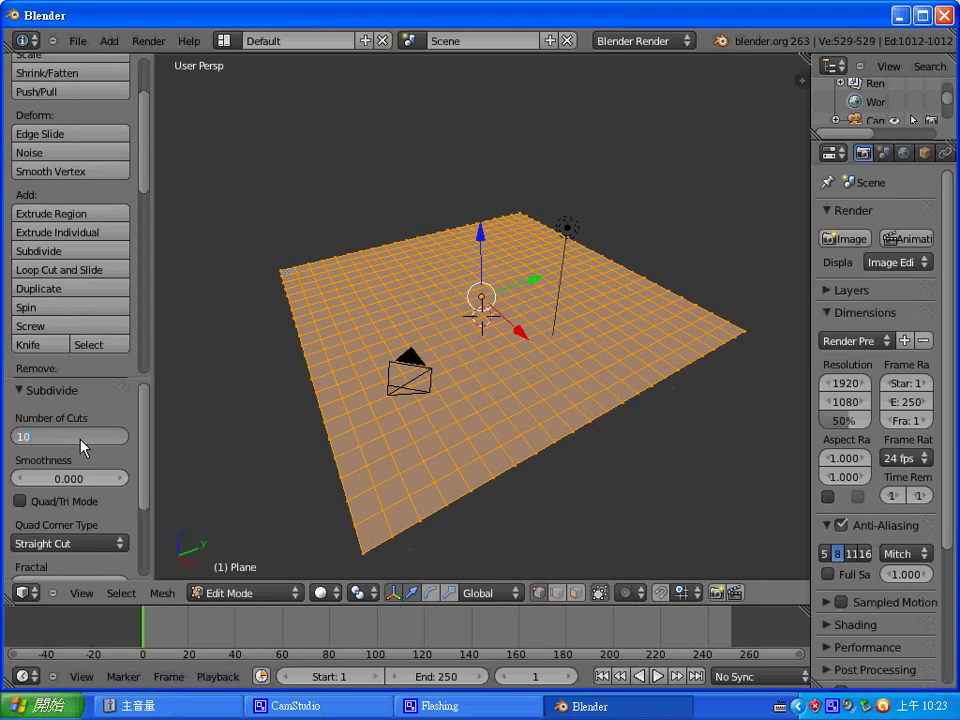
key("Return")
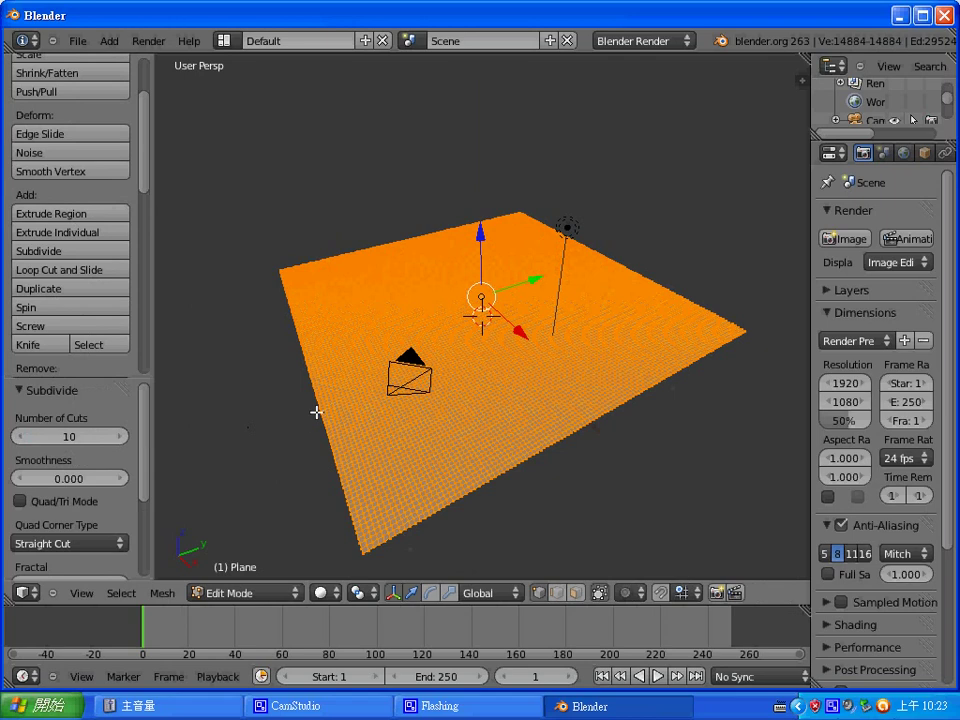
scroll(465, 370, "up", 2)
key("Tab")
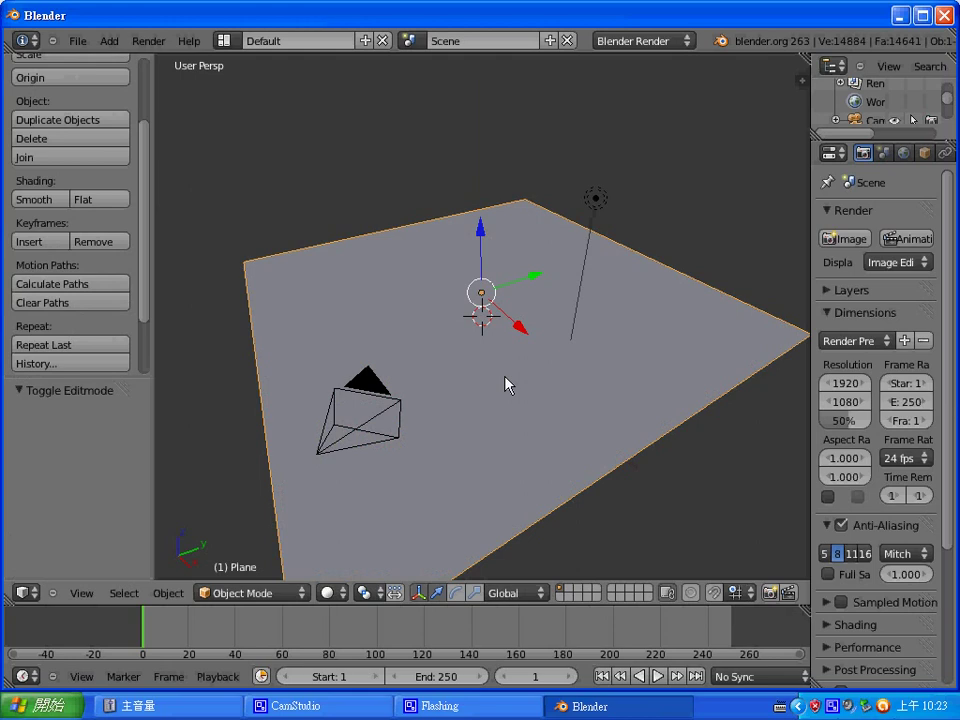
Add a UV sphere with 100 segments
key("shift+a")
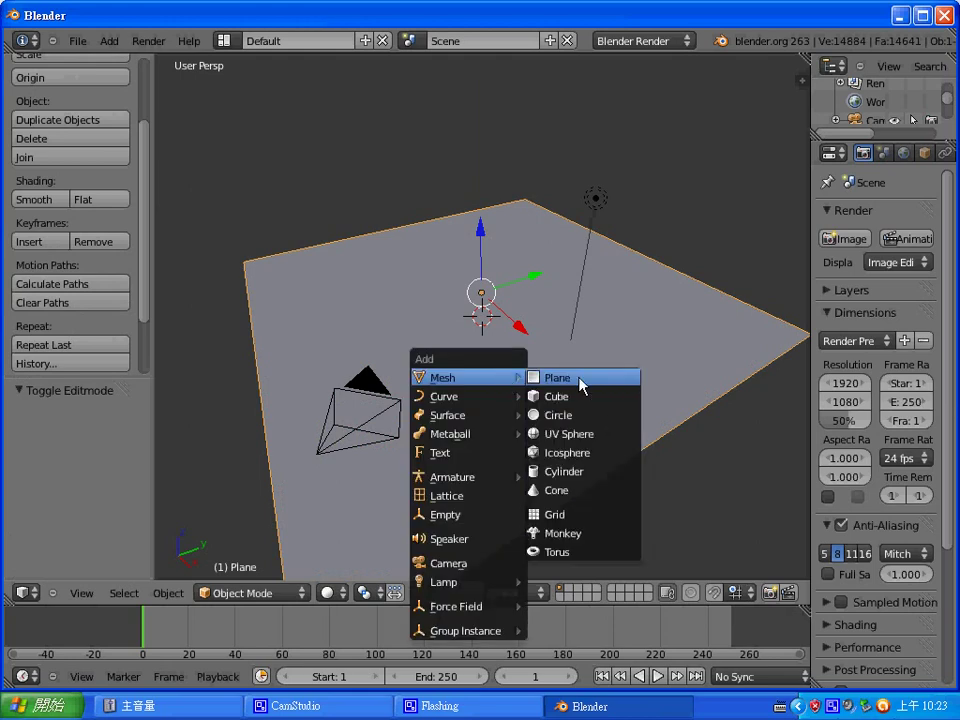
left_click(581, 436)
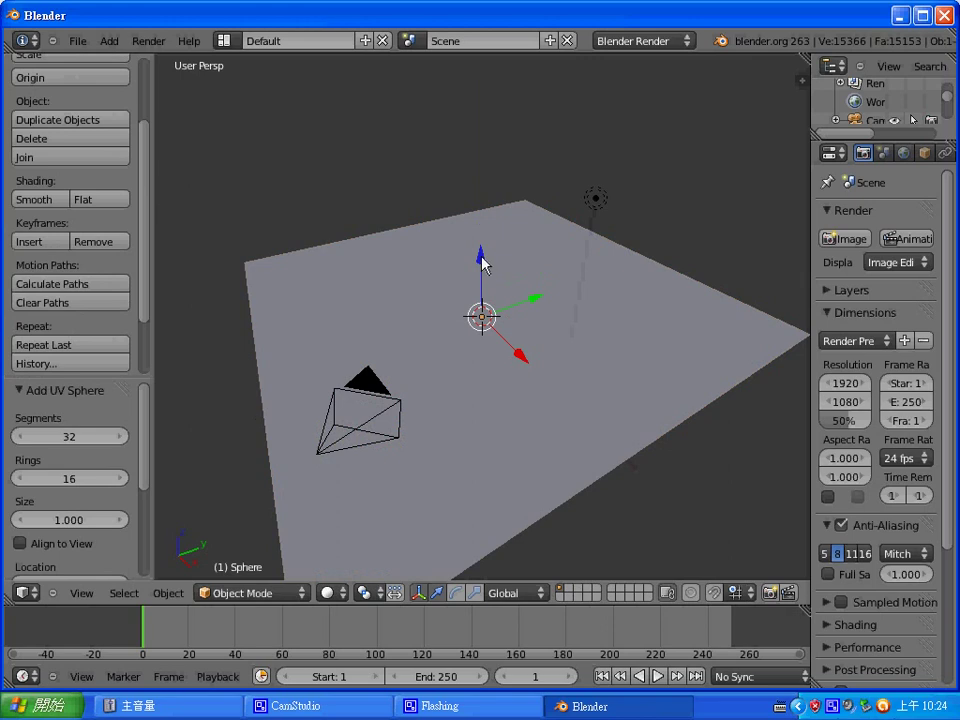
left_click(78, 440)
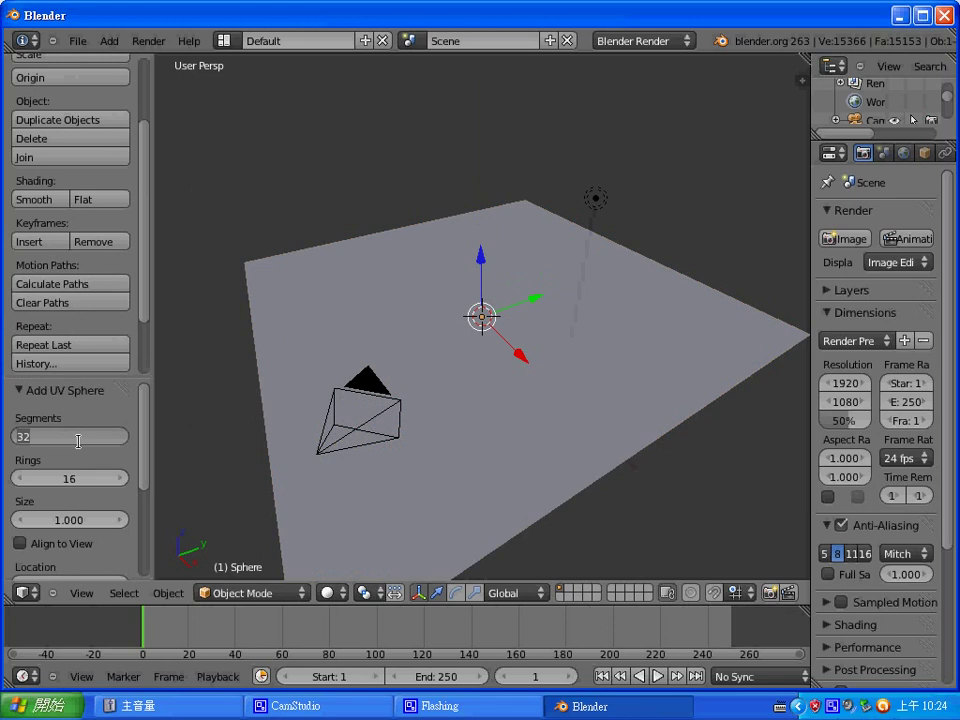
type("100")
key("Return")
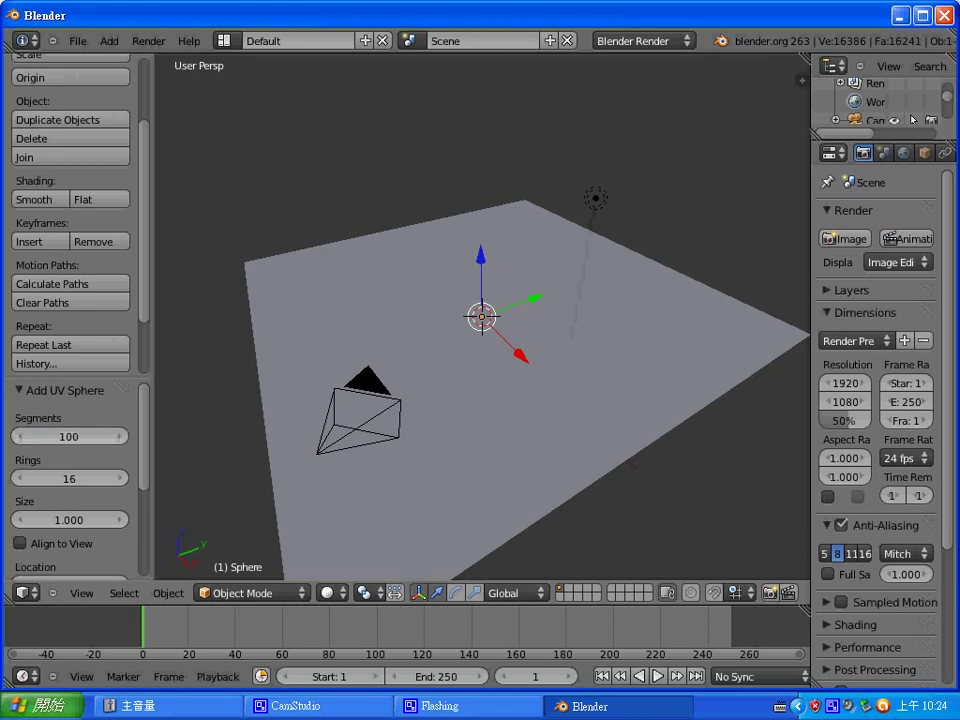
Raise the sphere 1.553 along Z and give it smooth shading
mouse_move(490, 255)
left_mouse_down()
mouse_move(483, 222)
mouse_move(481, 236)
left_mouse_up()
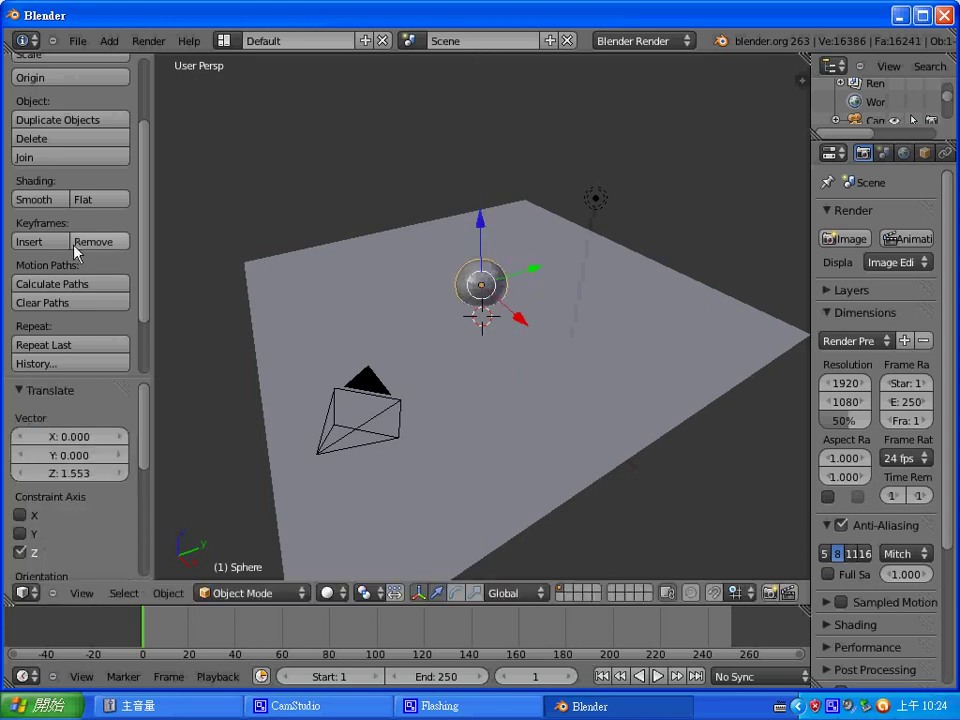
left_click(37, 200)
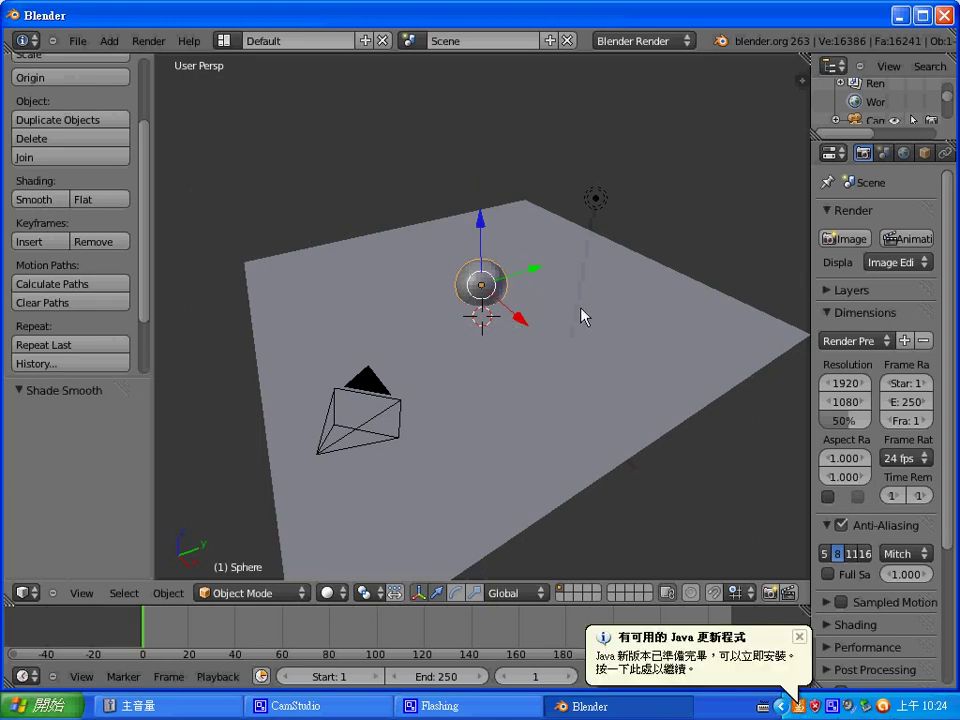
left_click(799, 636)
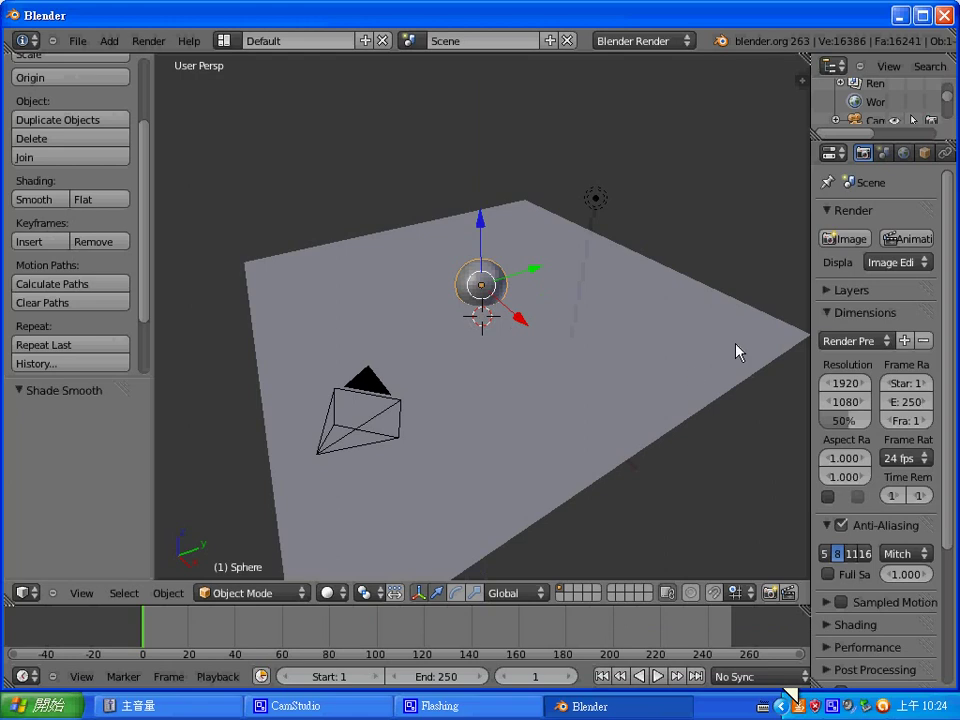
Select the plane and add Dynamic Paint to it as a Canvas in its Physics settings
scroll(934, 153, "down", 3)
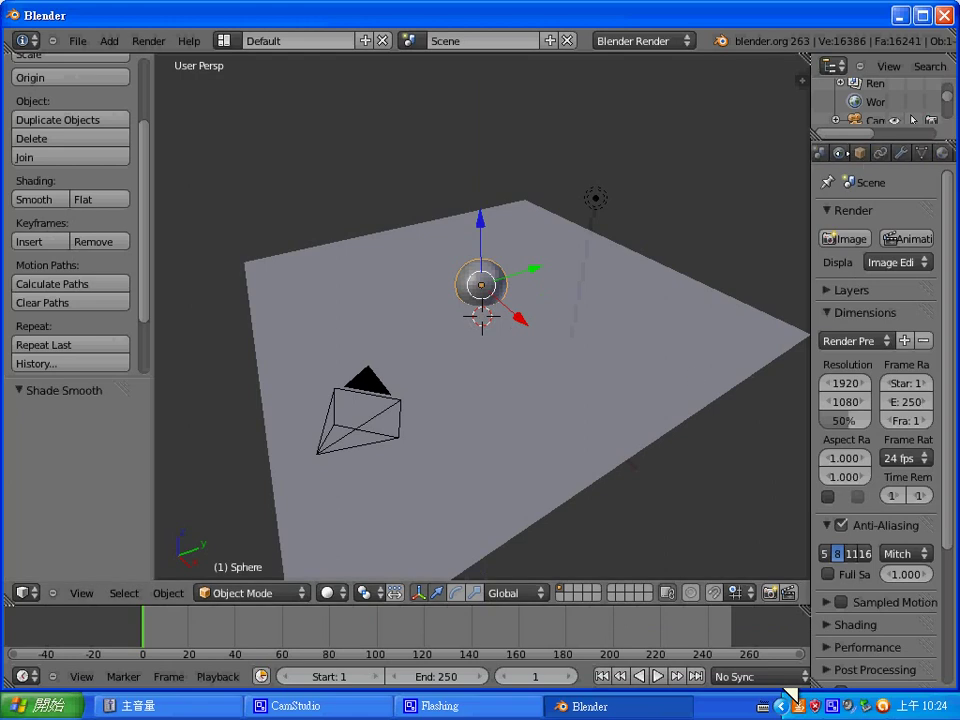
right_click(560, 350)
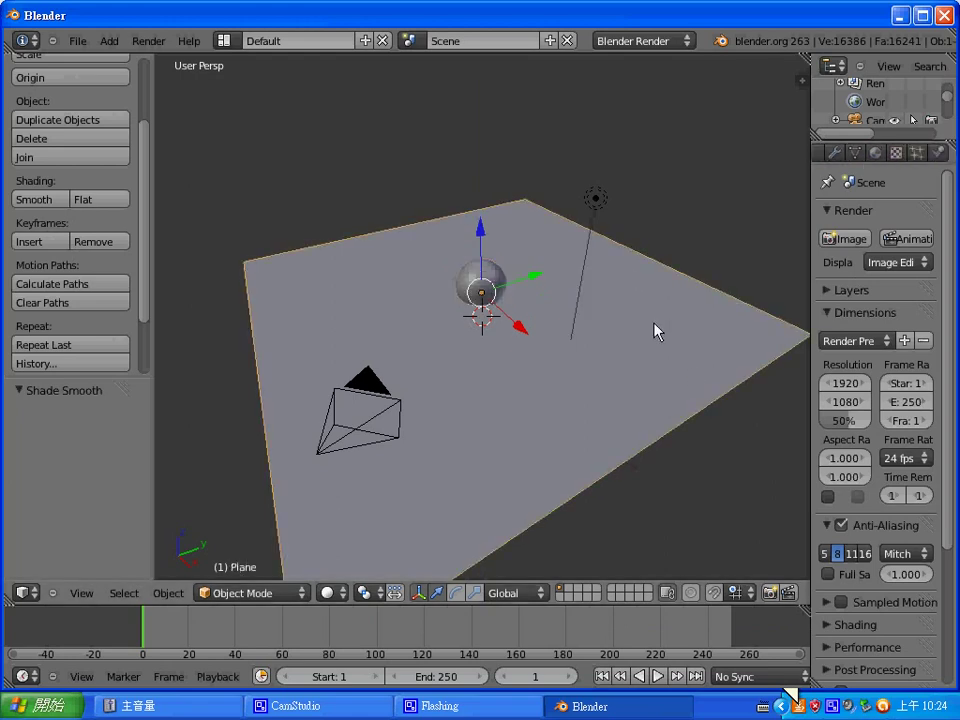
left_click(939, 153)
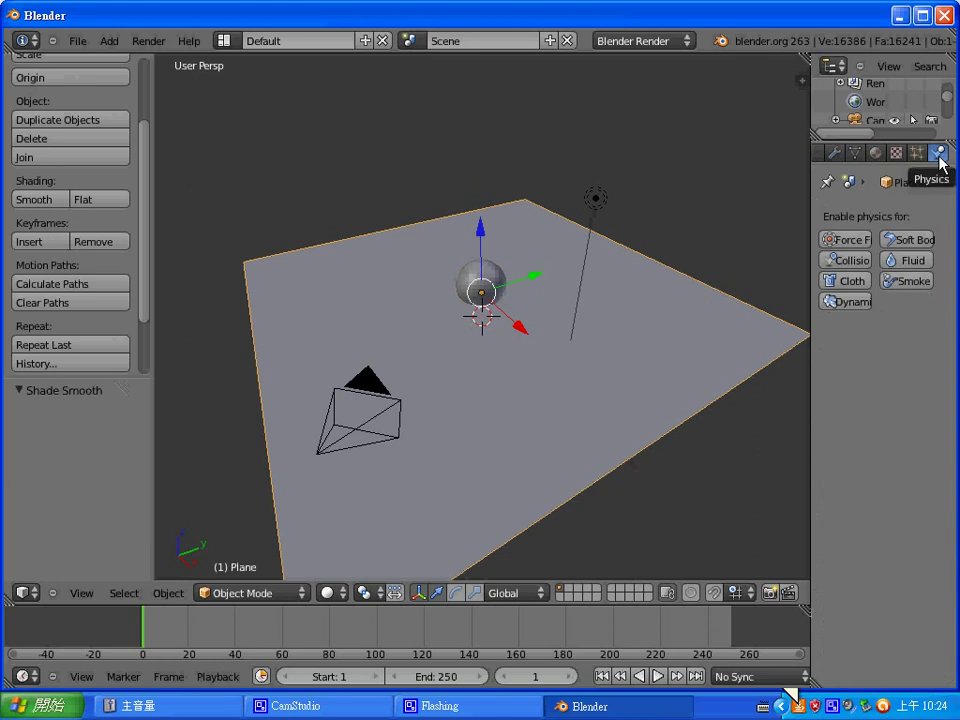
left_click(852, 304)
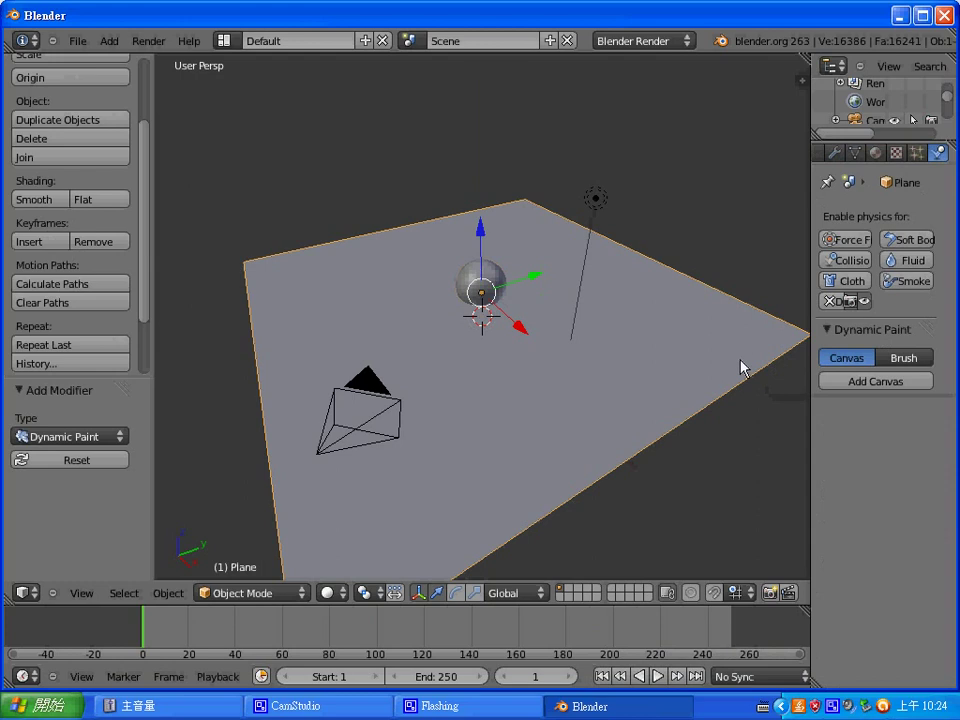
left_click(848, 388)
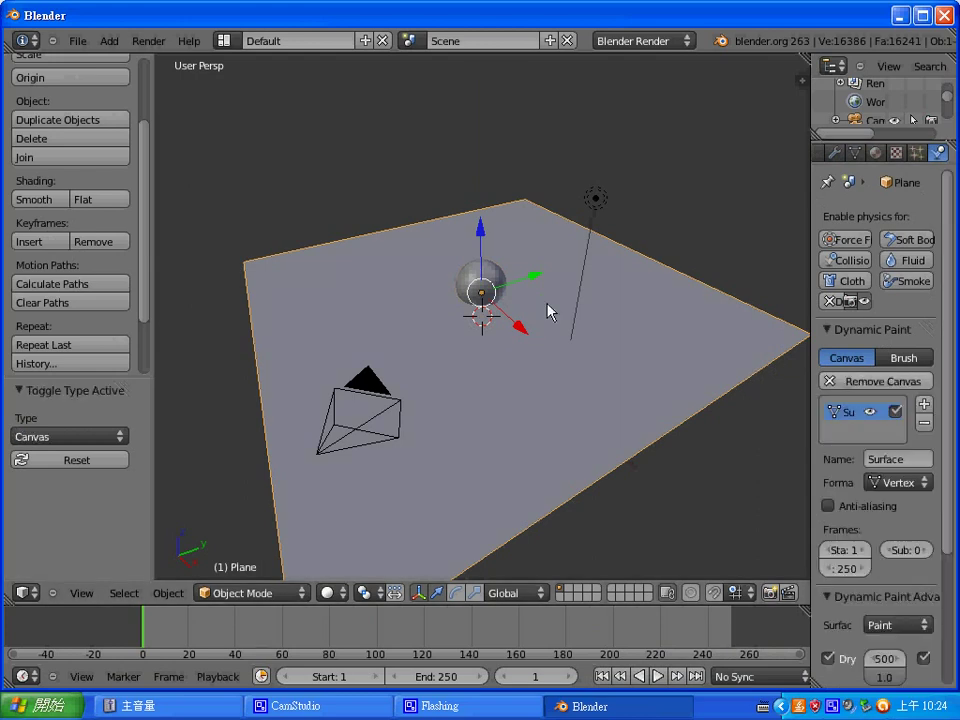
Select the sphere and add Dynamic Paint to it with the Brush type
right_click(499, 280)
left_click(855, 303)
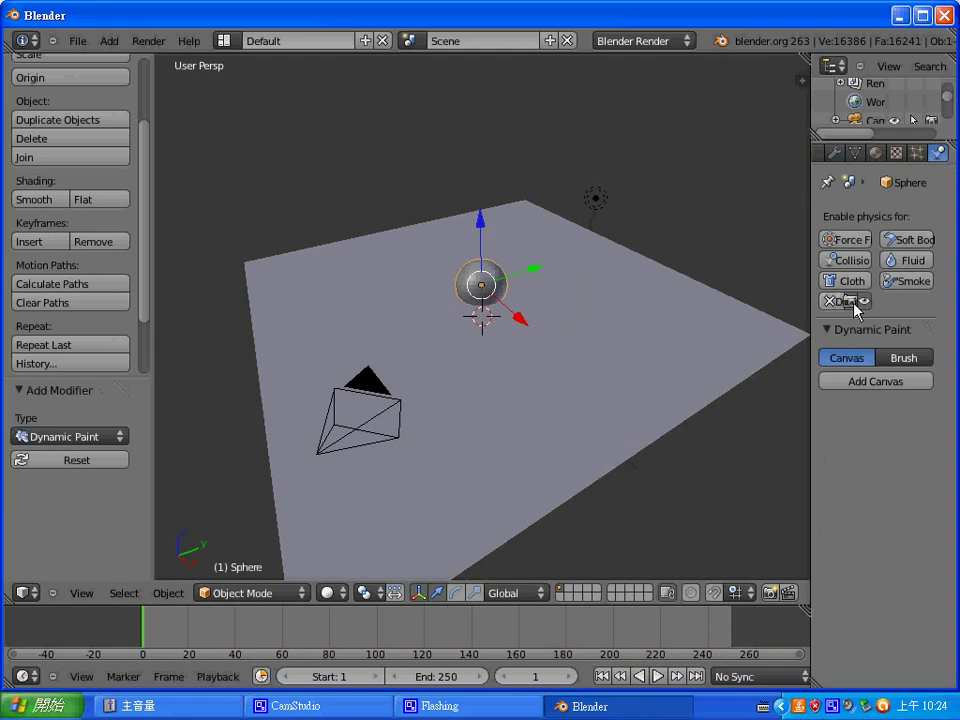
left_click(905, 358)
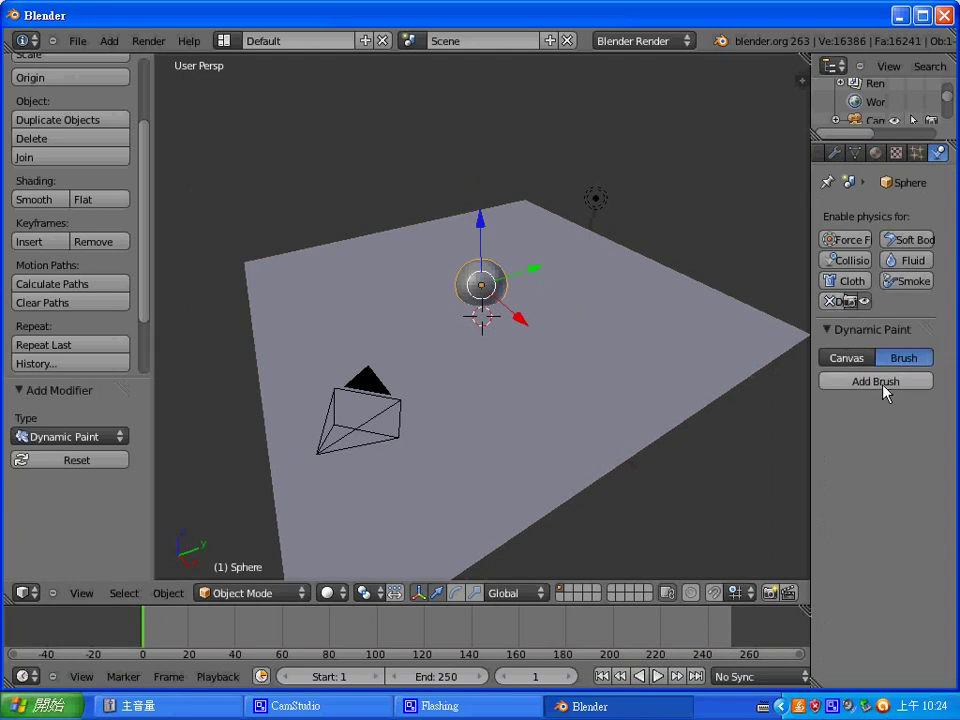
left_click(883, 386)
scroll(549, 330, "up", 4)
scroll(522, 314, "up", 3)
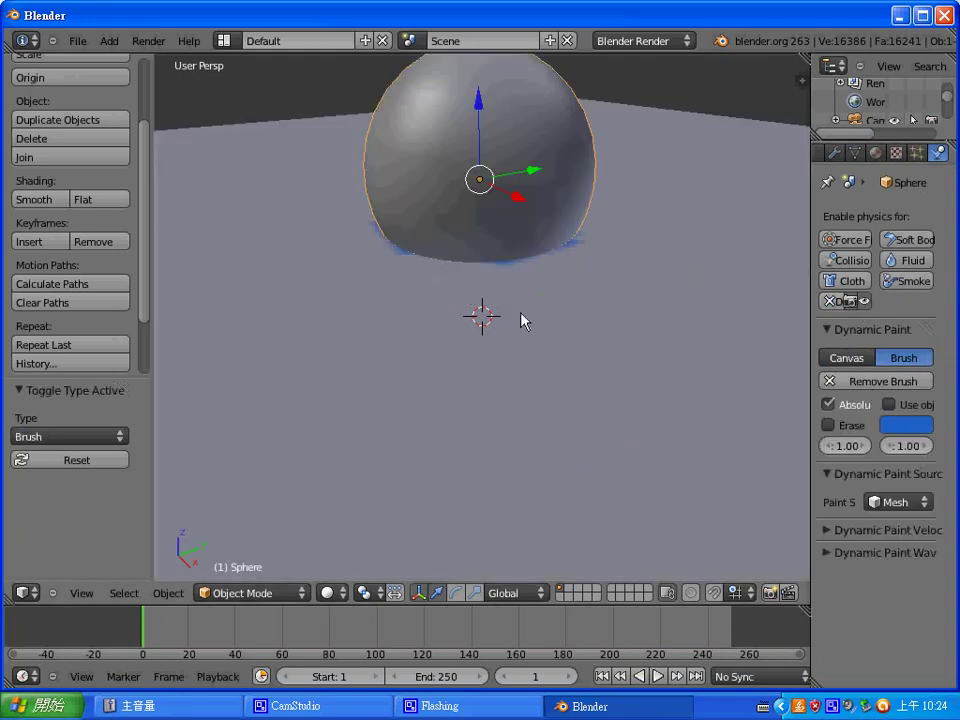
scroll(523, 264, "down", 3)
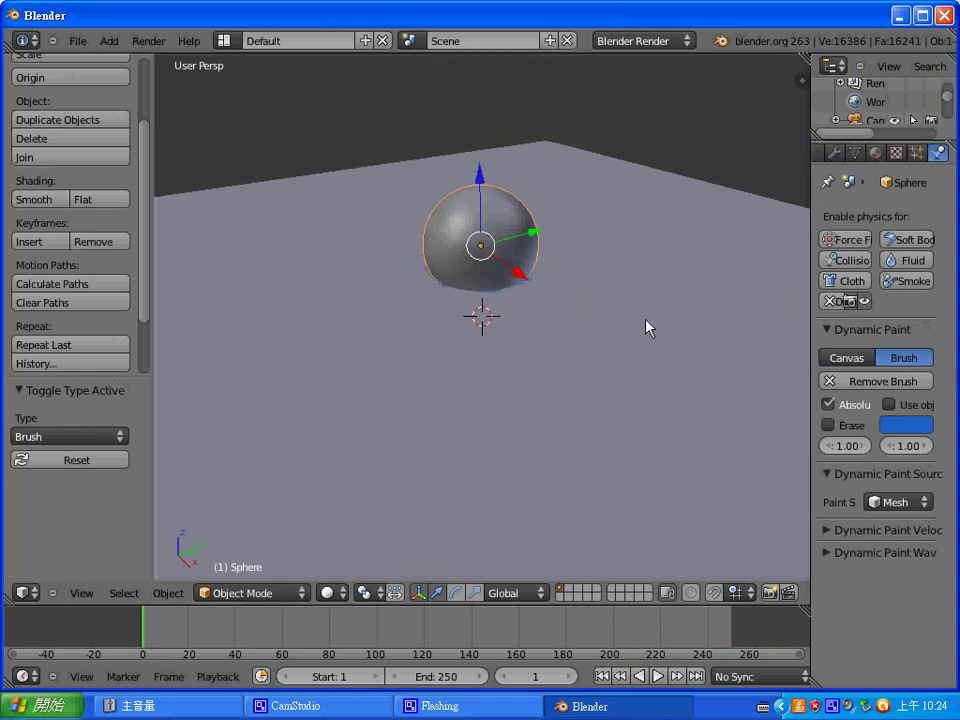
middle_click_drag(646, 327, 514, 253)
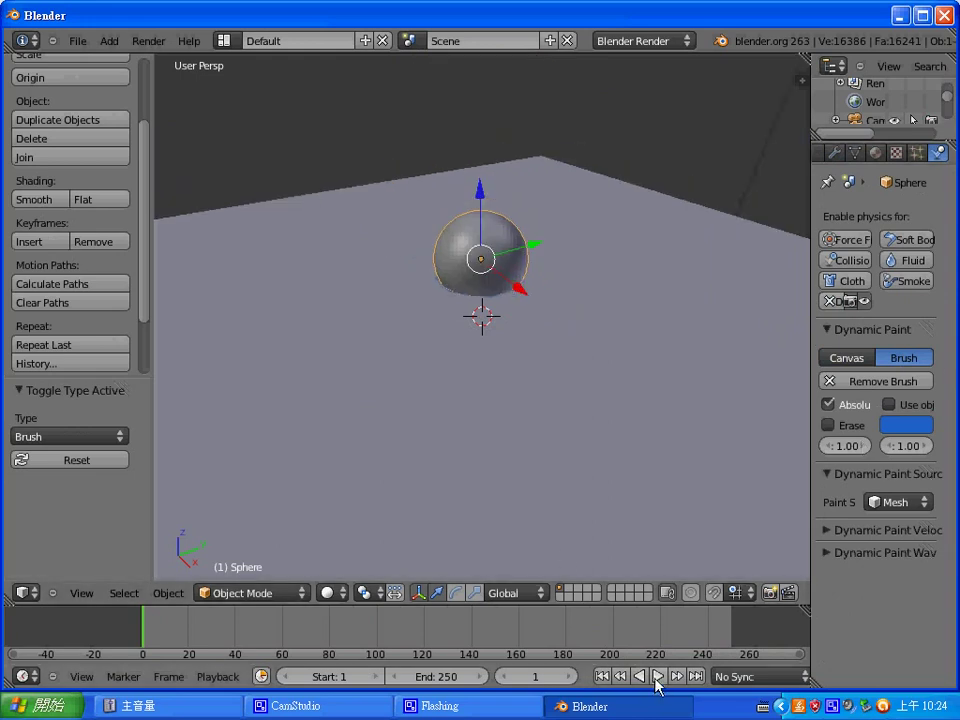
Play the animation while dragging the sphere across the plane in X and Y, then rewind to frame 1
left_click(657, 677)
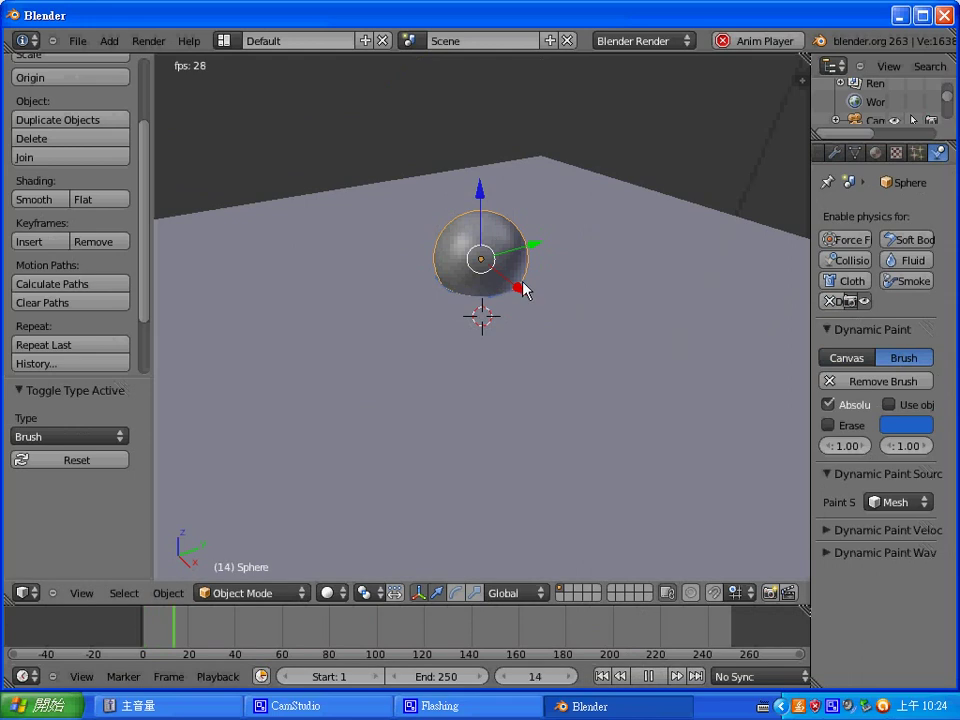
mouse_move(525, 289)
left_mouse_down()
mouse_move(480, 285)
mouse_move(656, 489)
mouse_move(610, 418)
left_mouse_up()
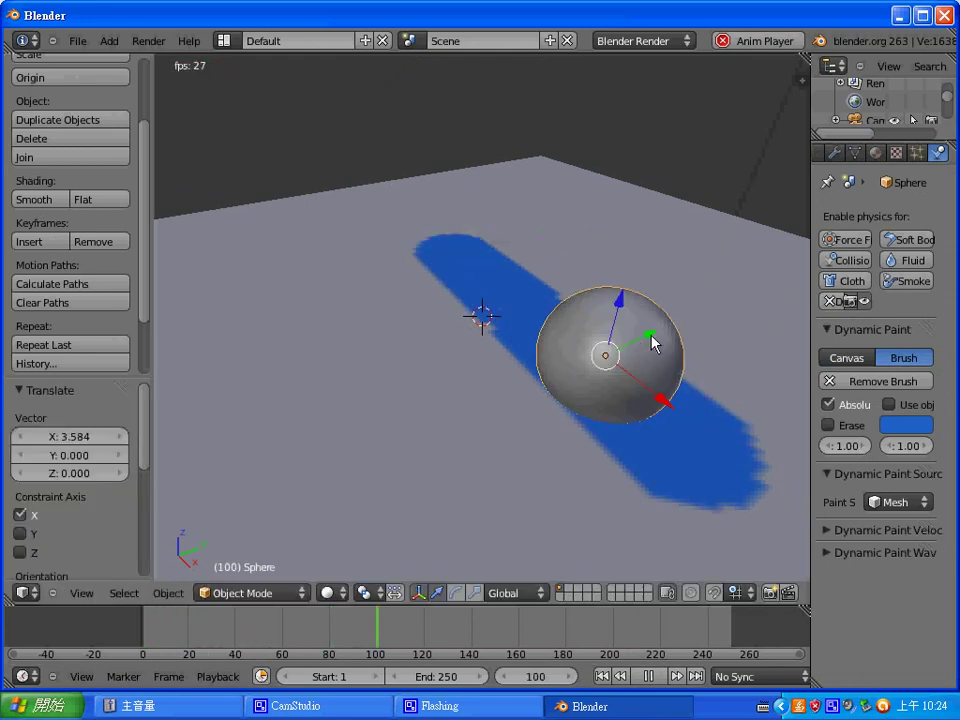
left_click_drag(652, 343, 650, 330)
scroll(680, 322, "down", 2)
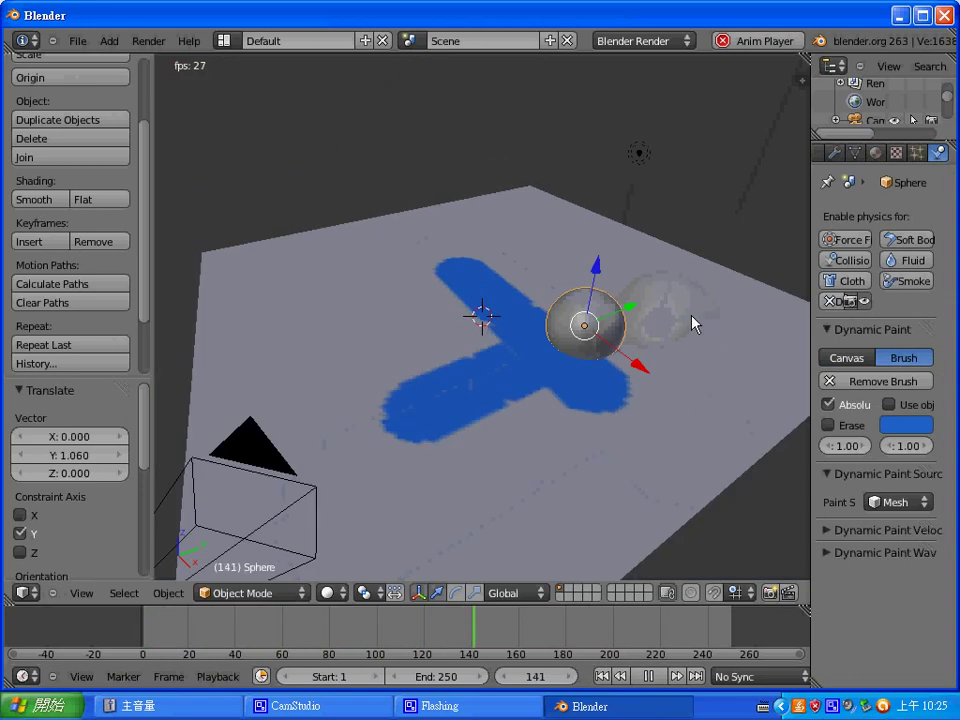
scroll(660, 318, "down", 3)
left_click(648, 676)
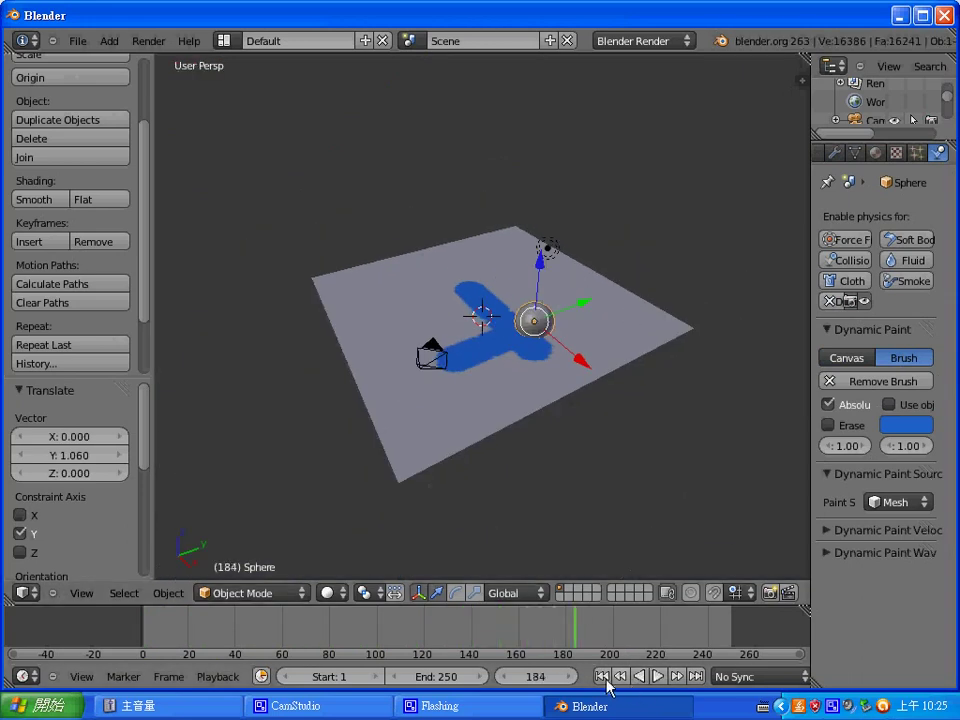
left_click(603, 677)
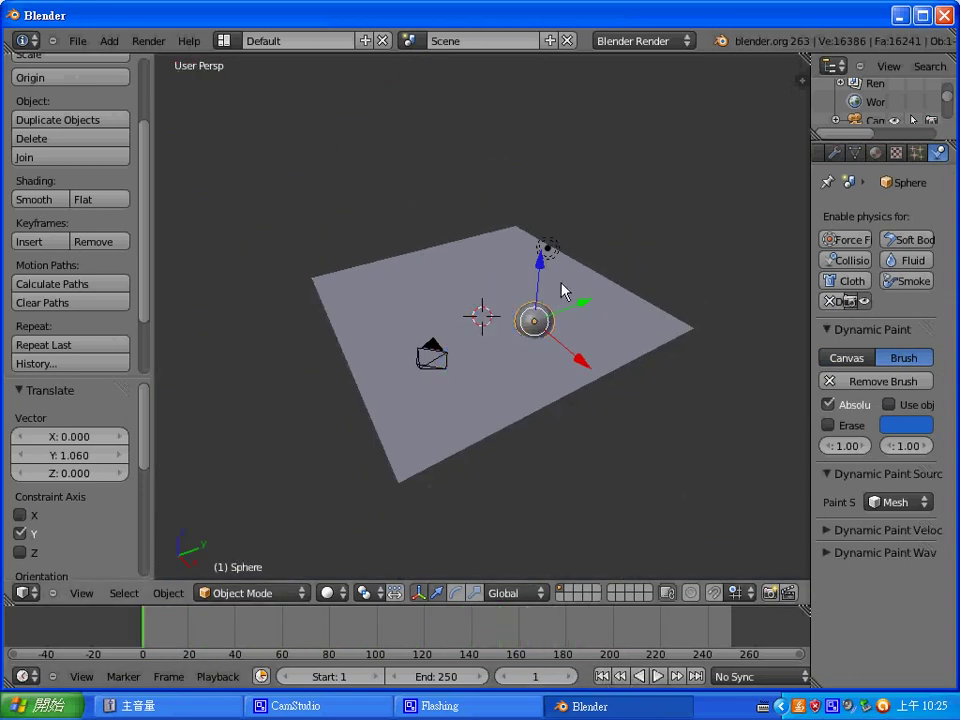
Scale the sphere down to 0.658 and lower it toward the plane
key("s")
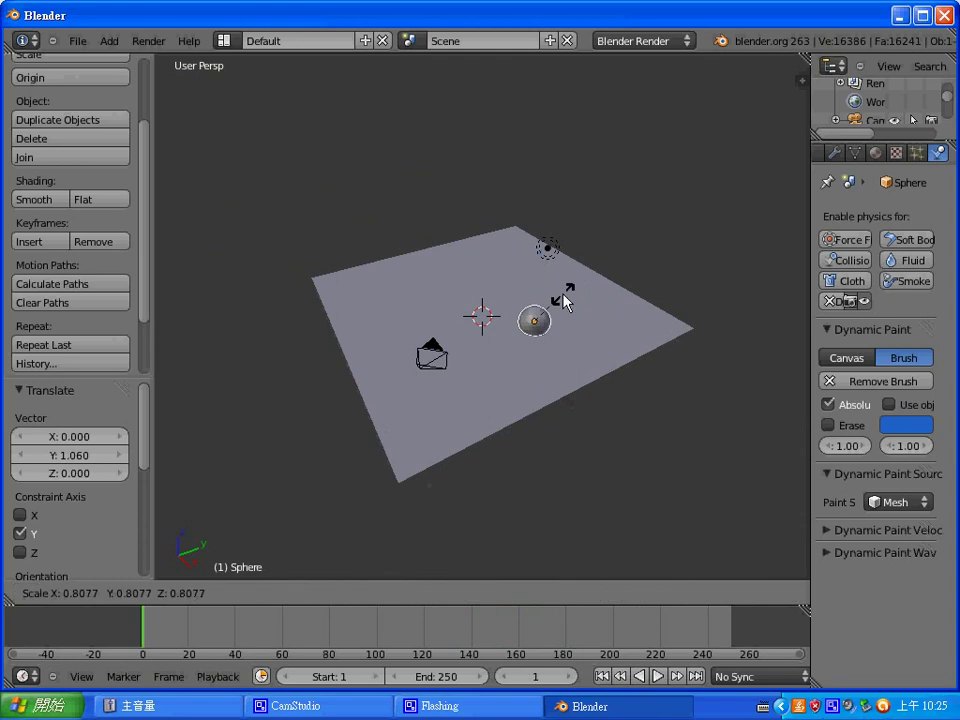
left_click(575, 326)
scroll(575, 326, "up", 3)
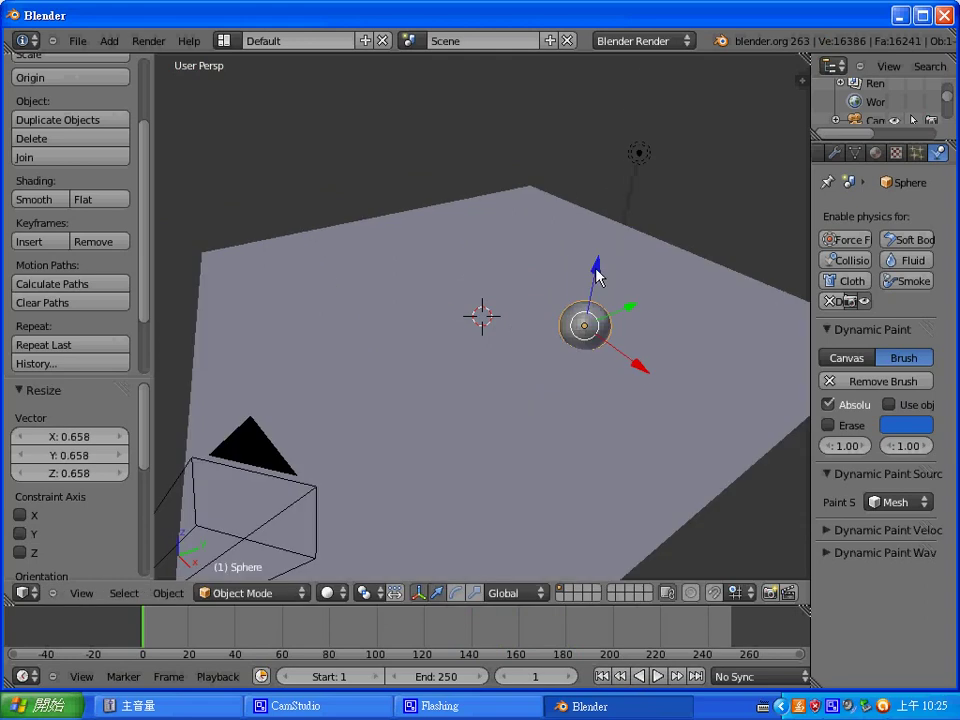
key("g")
key("z")
left_click(578, 328)
Move the sphere to X -6.009 at the plane's far edge and keyframe its location at frame 1
key("g")
key("x")
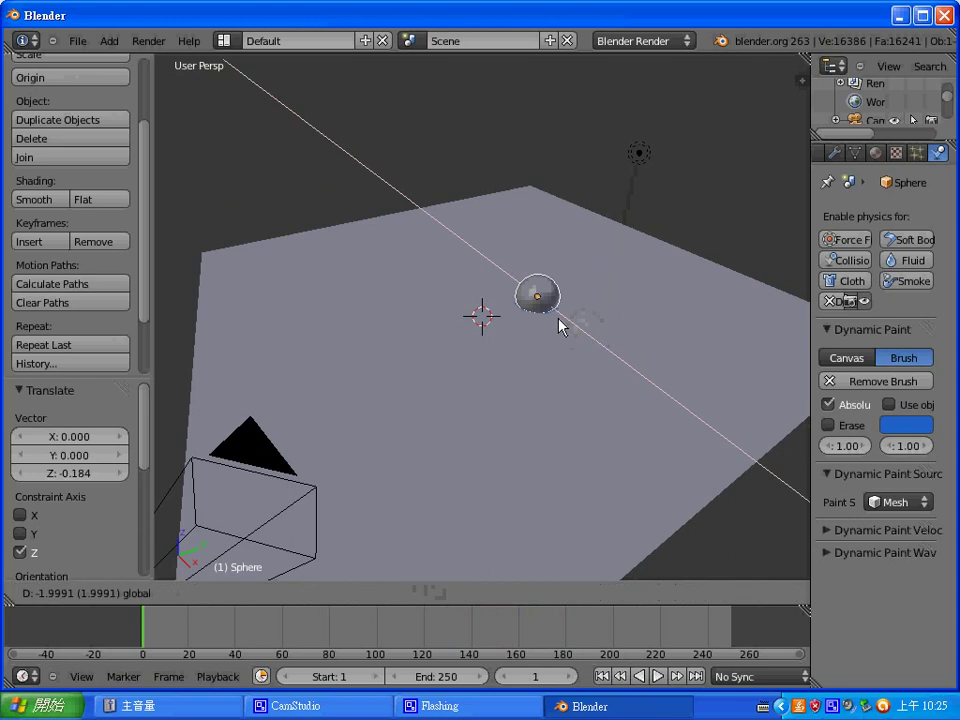
left_click(523, 245)
key("g")
key("y")
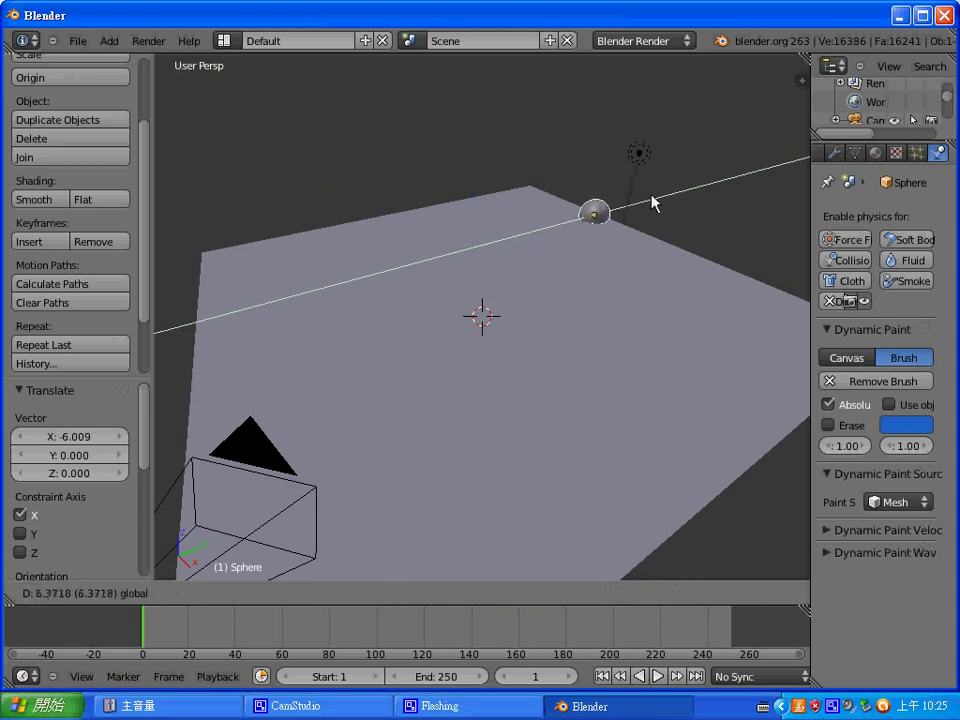
left_click(636, 210)
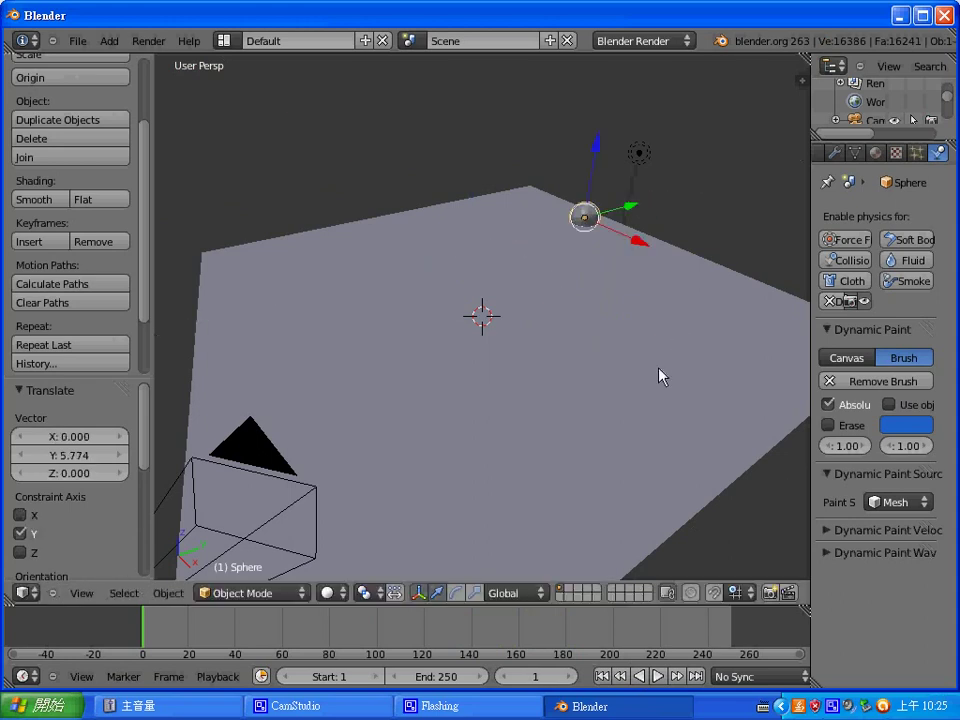
key("i")
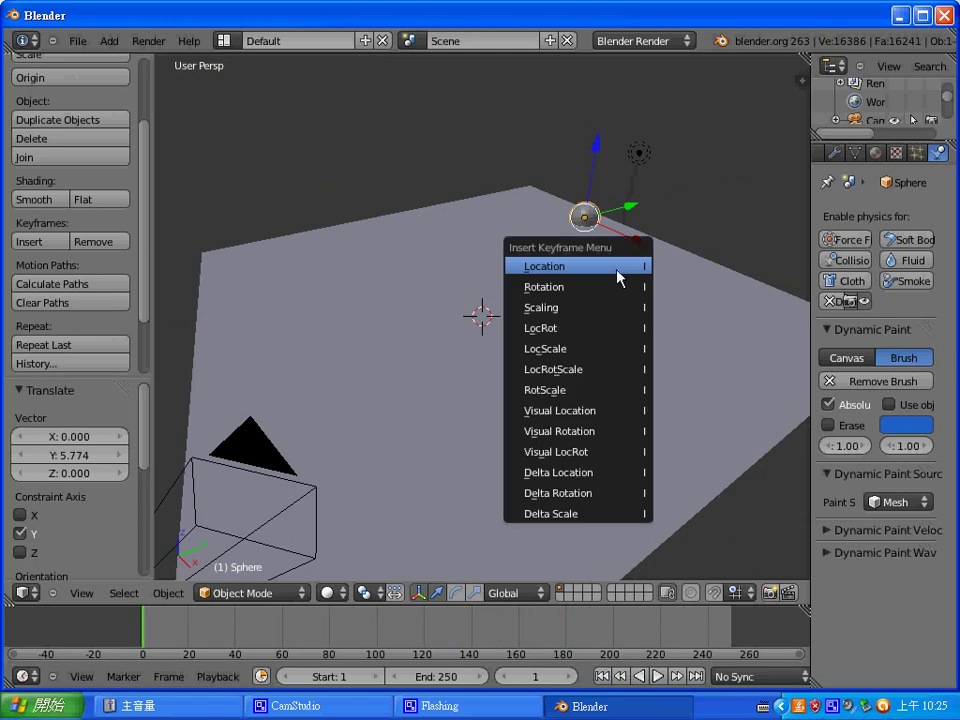
left_click(617, 276)
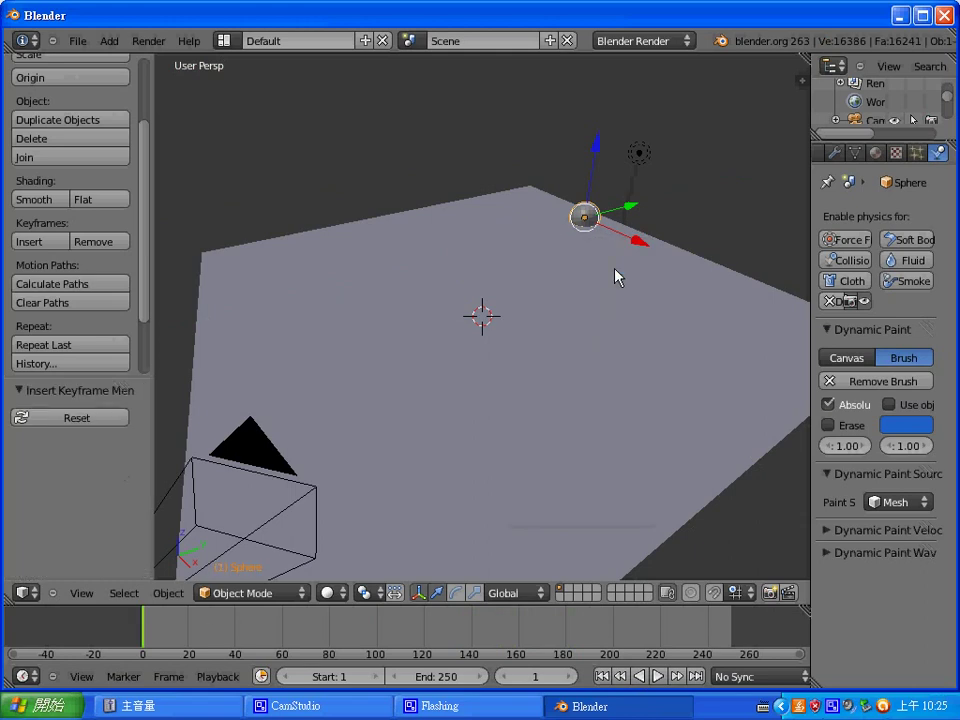
At frame 20, move the sphere along Y and keyframe its location
left_click(188, 622)
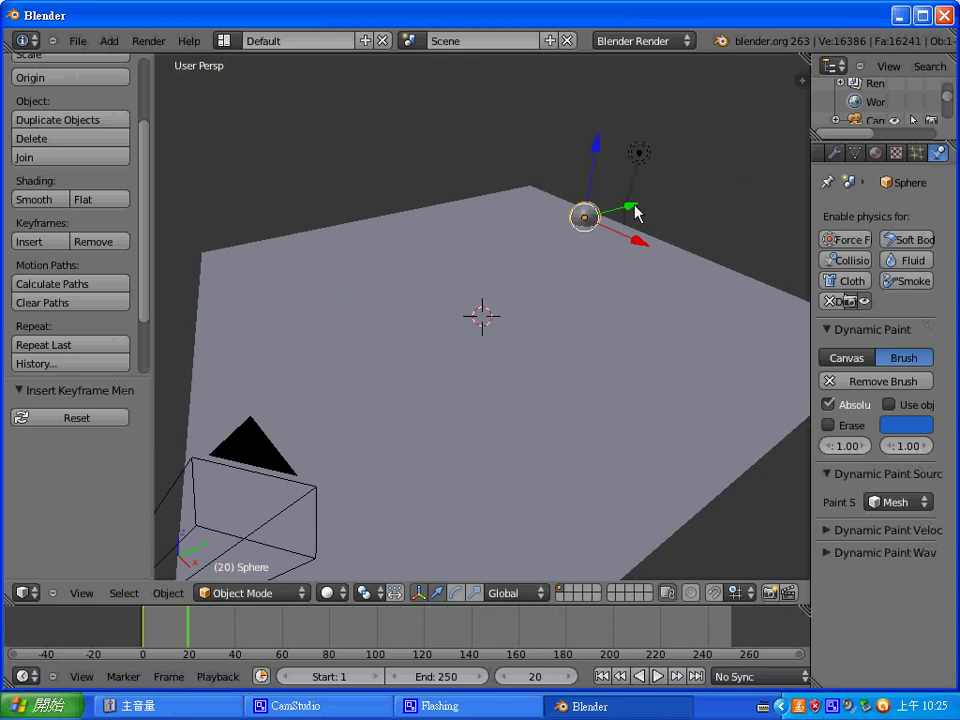
left_click_drag(632, 210, 482, 260)
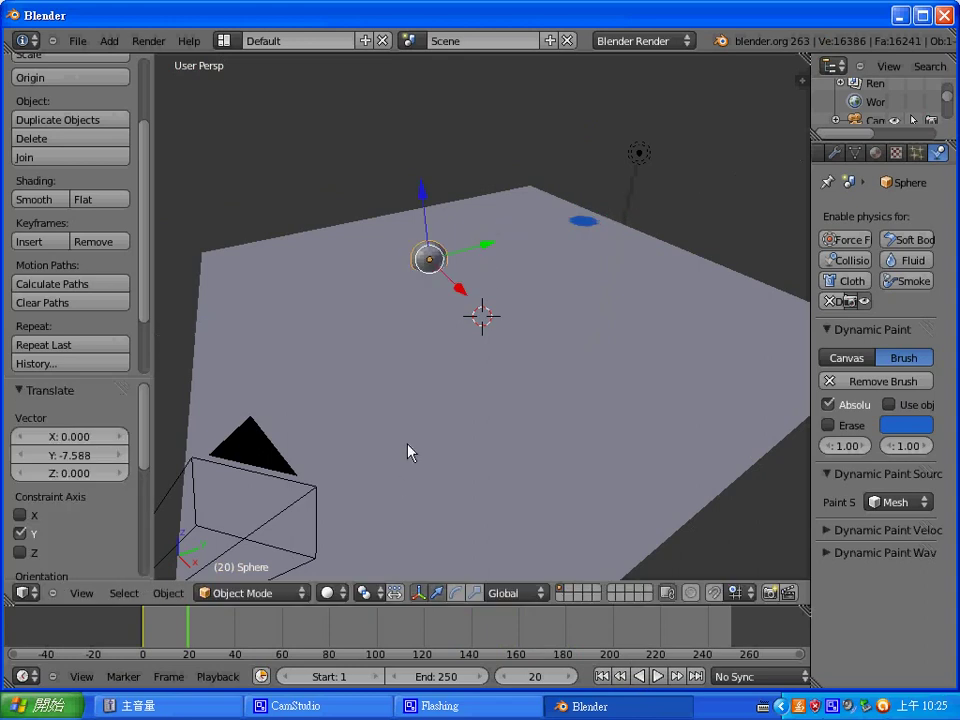
key("i")
left_click(400, 404)
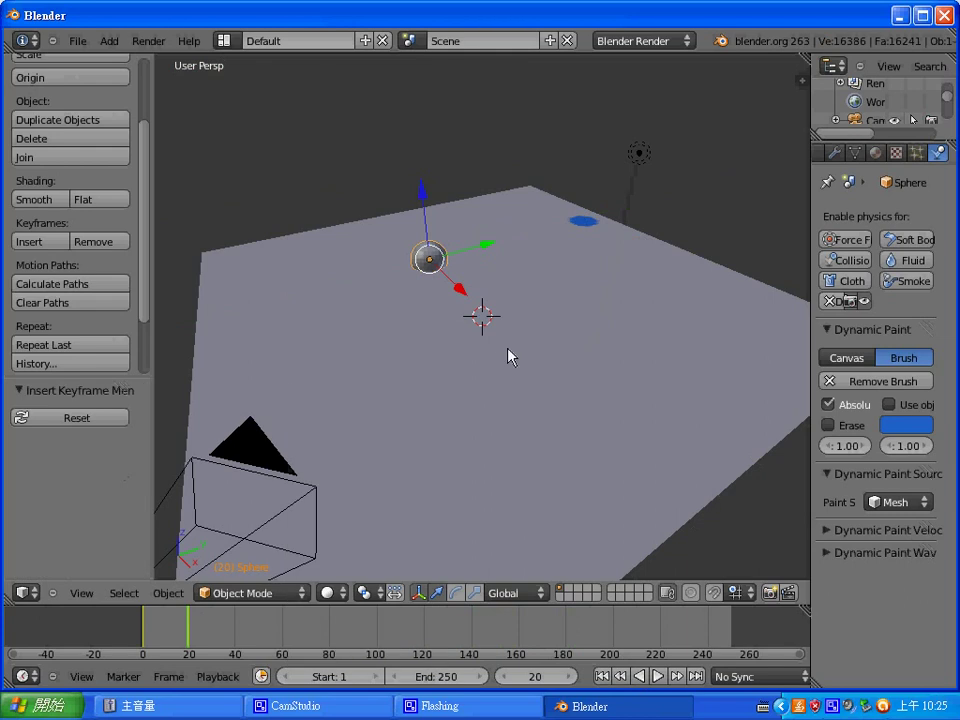
At frame 40, move the sphere to Y 3.480 and keyframe its location
left_click(235, 628)
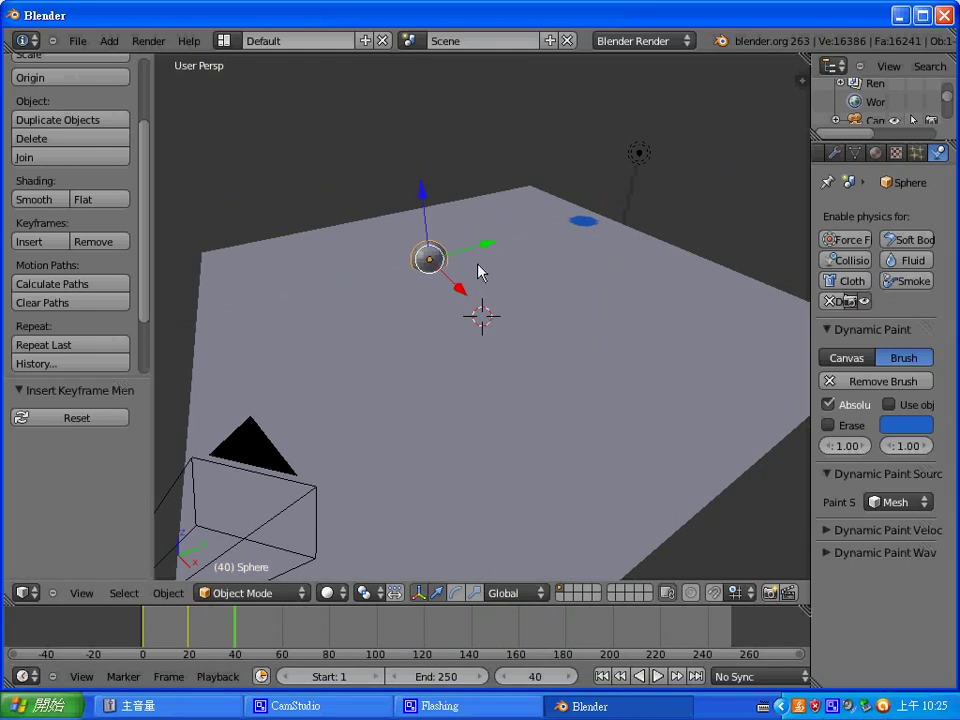
key("g")
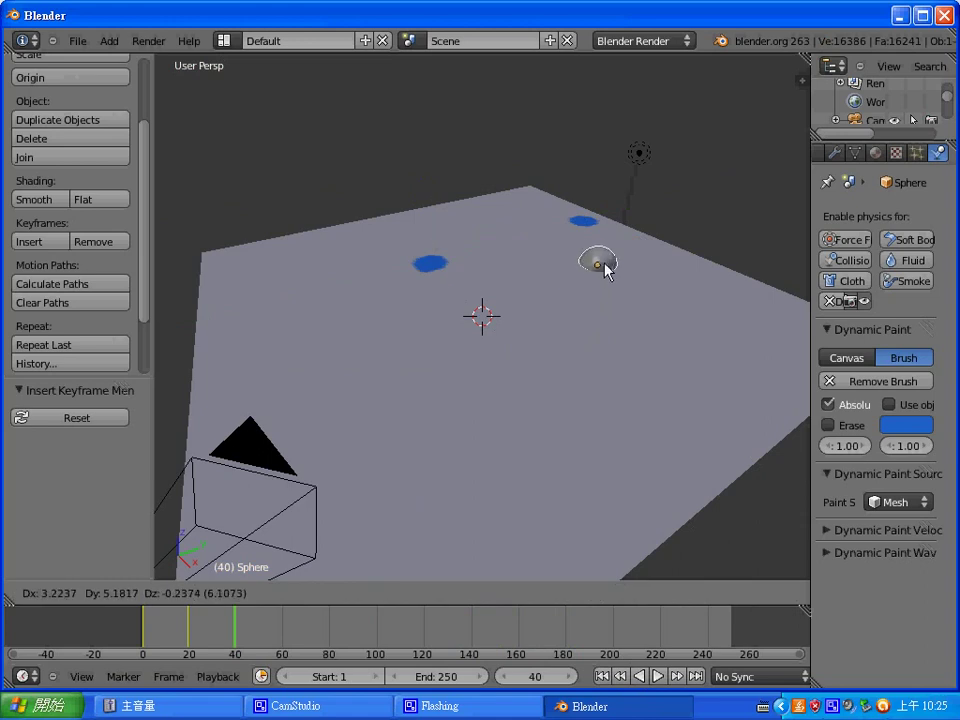
right_click(606, 268)
key("g")
key("x")
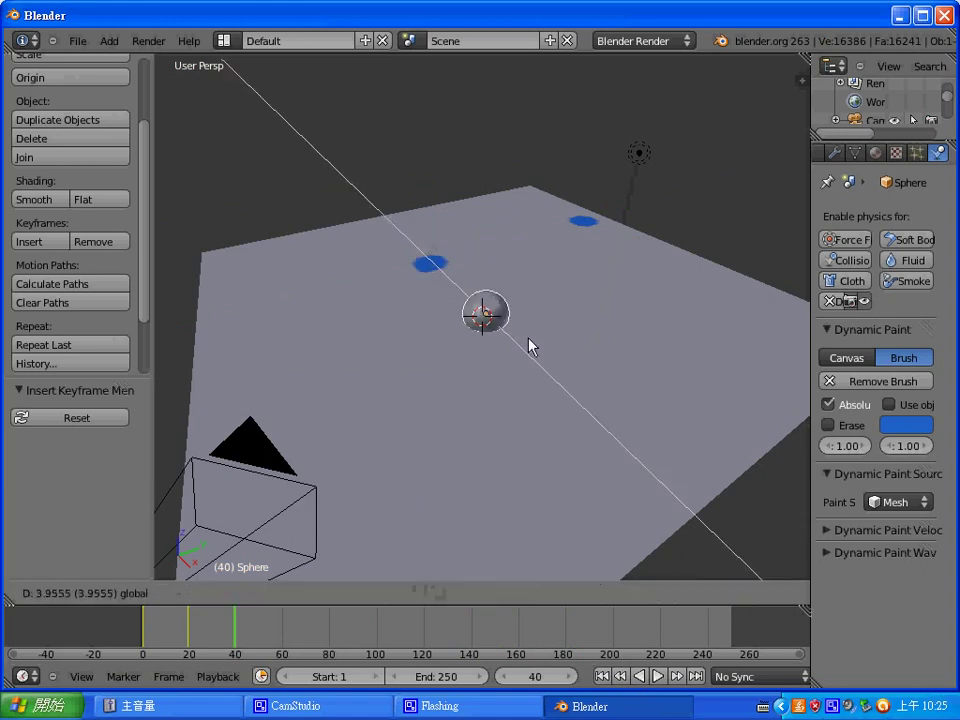
left_click(542, 315)
key("g")
key("x")
left_click(637, 281)
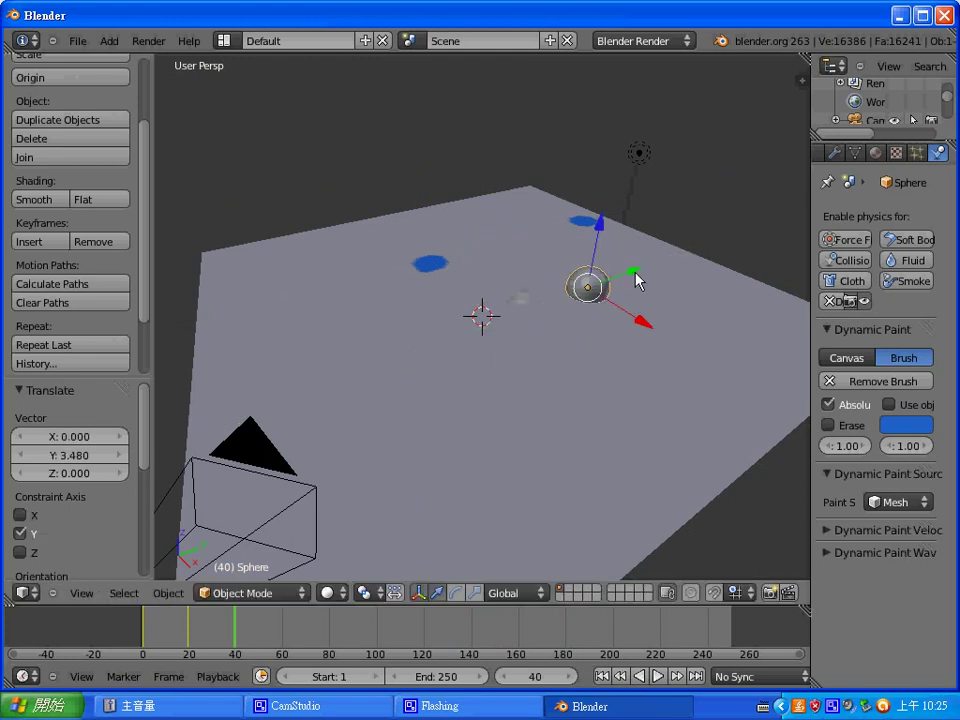
key("i")
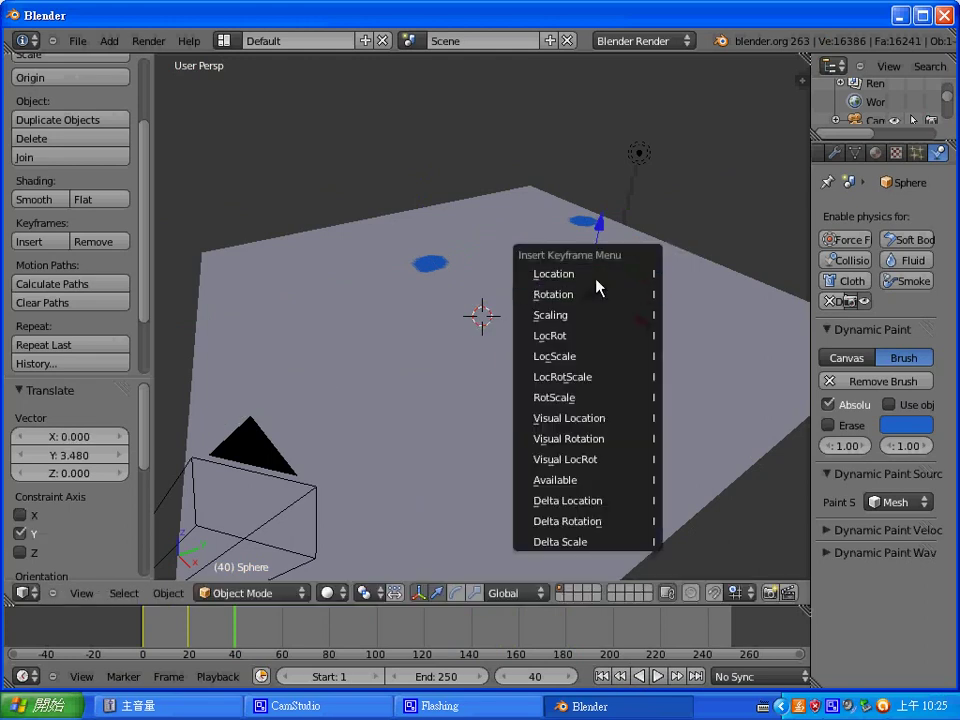
left_click(596, 276)
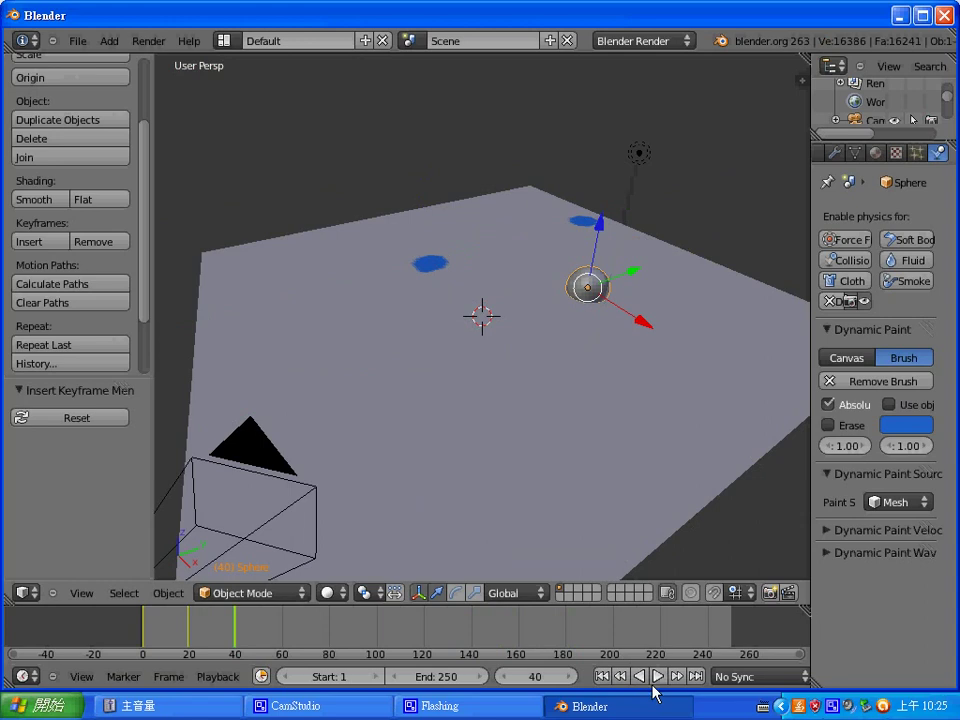
Play the animation twice to watch the blue paint trail, rewinding to frame 1 each time
left_click(657, 677)
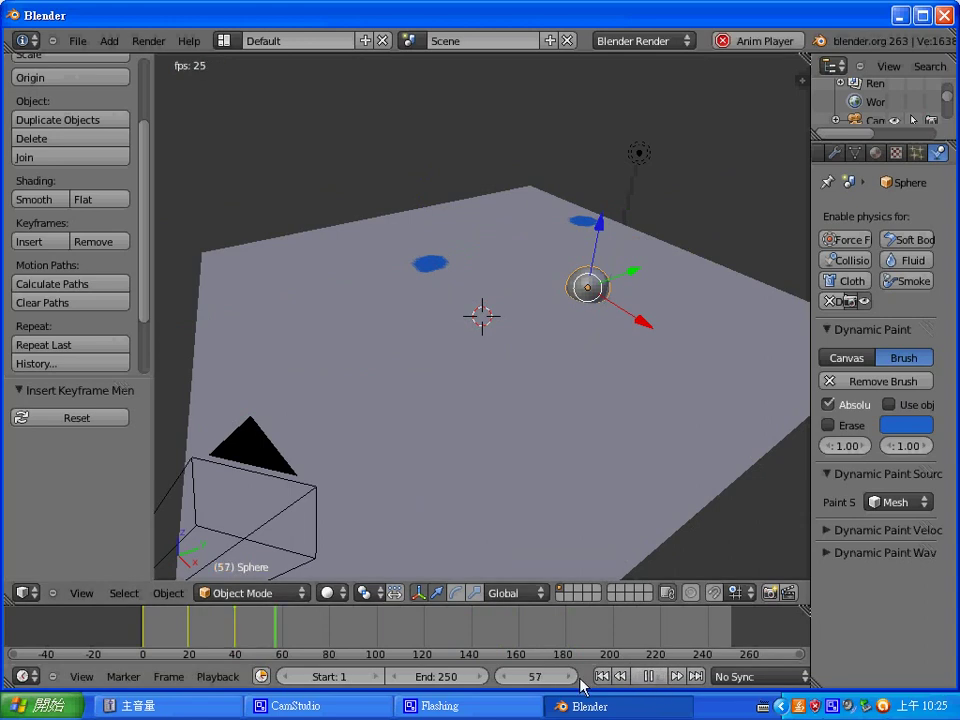
left_click(645, 677)
left_click(603, 677)
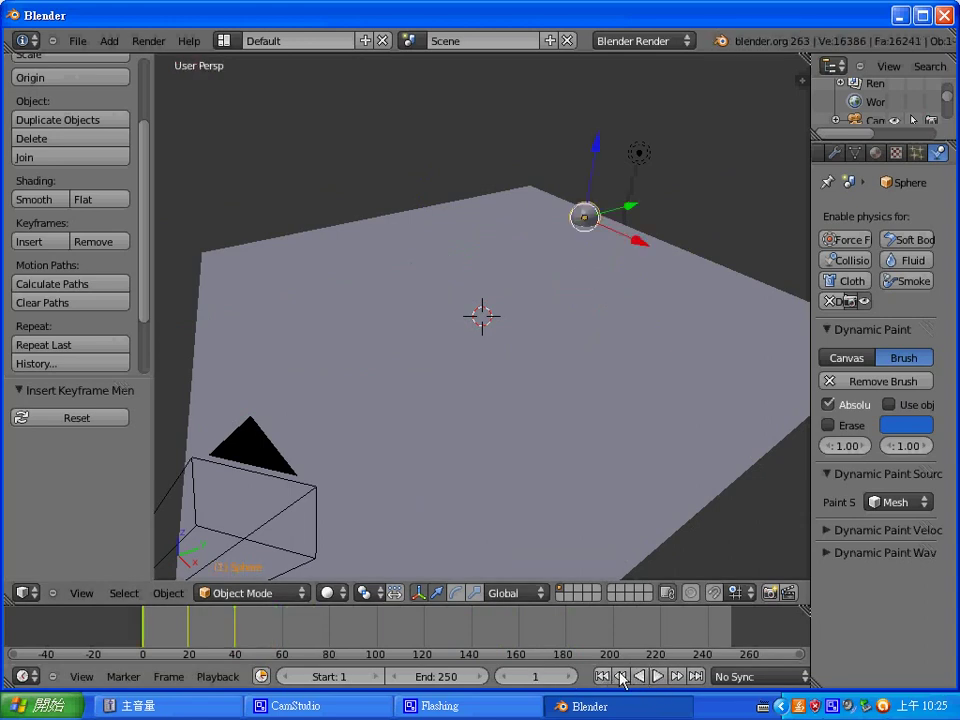
left_click(657, 677)
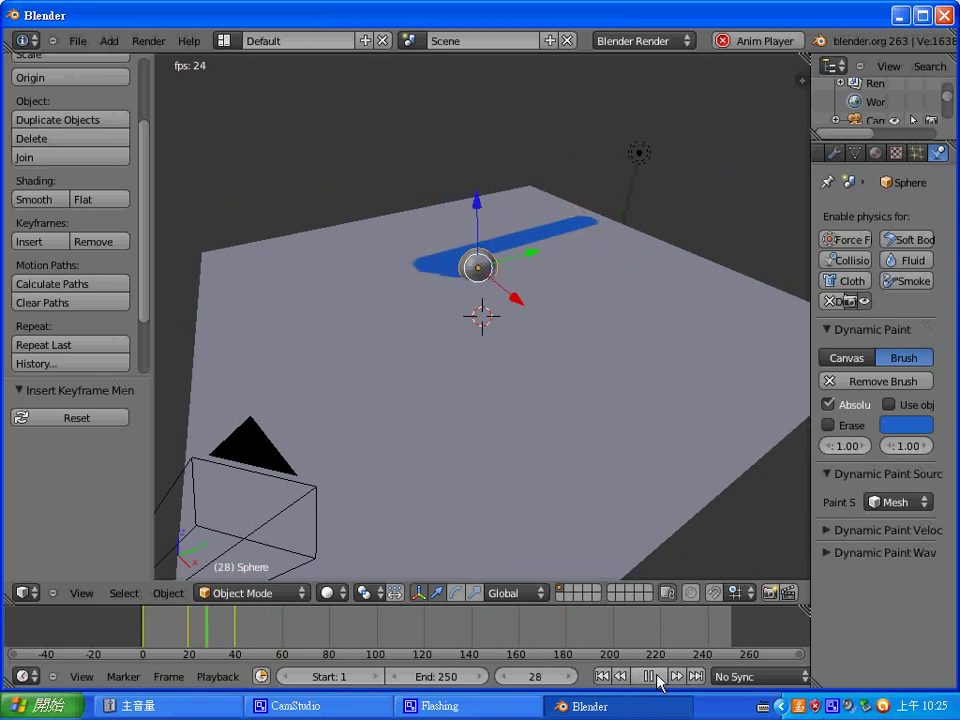
left_click(651, 682)
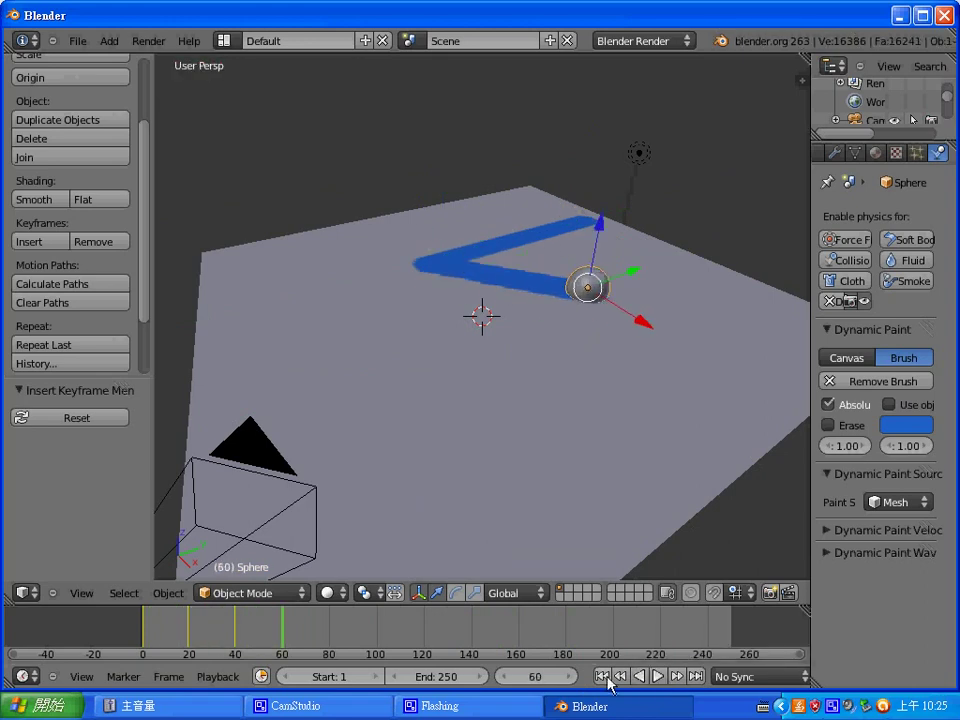
left_click(603, 677)
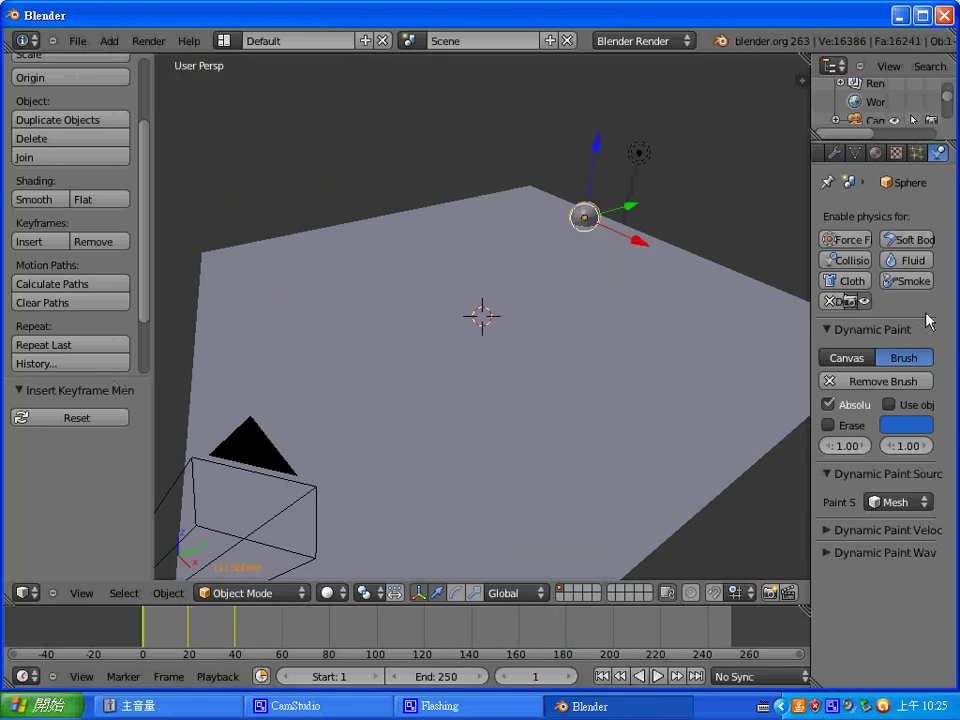
Switch the plane's Dynamic Paint canvas surface type from Paint to Waves, then reselect the sphere
right_click(590, 390)
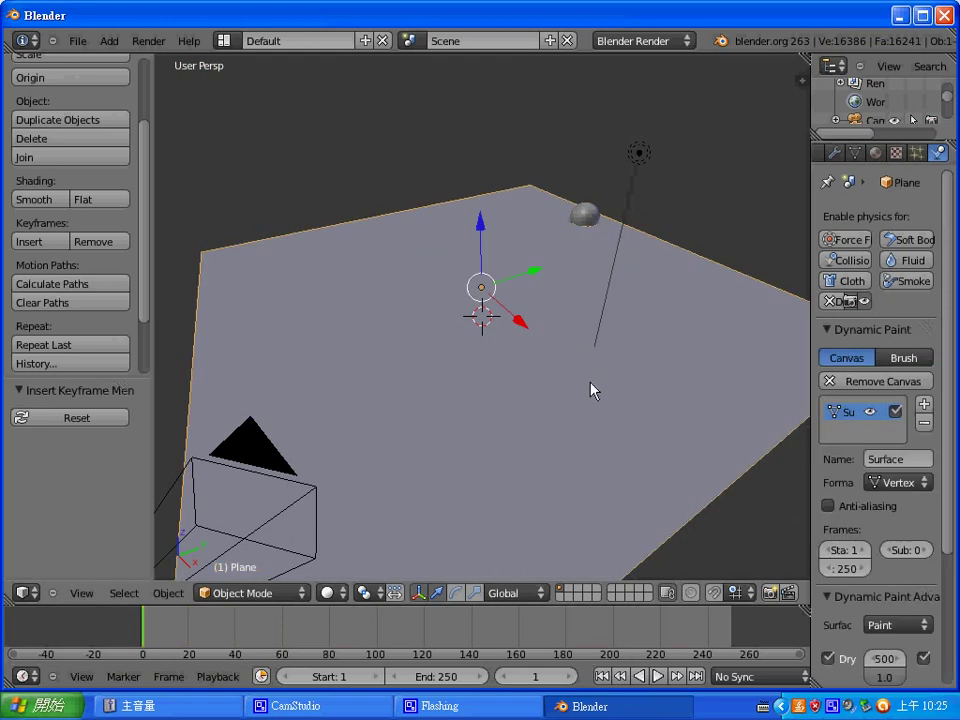
left_click(918, 626)
left_click(880, 546)
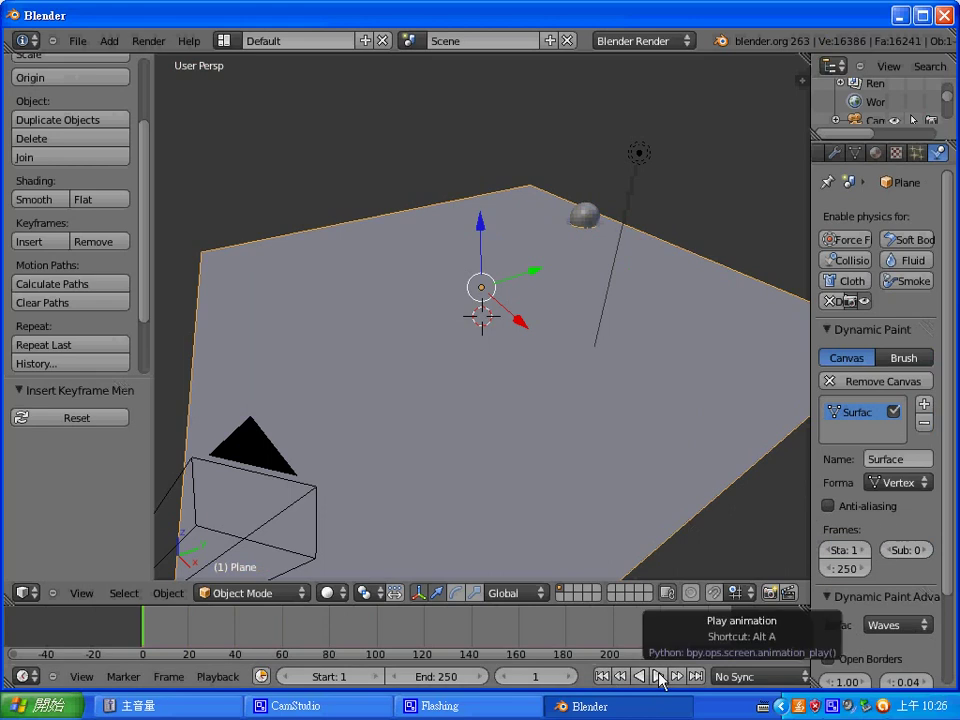
right_click(592, 226)
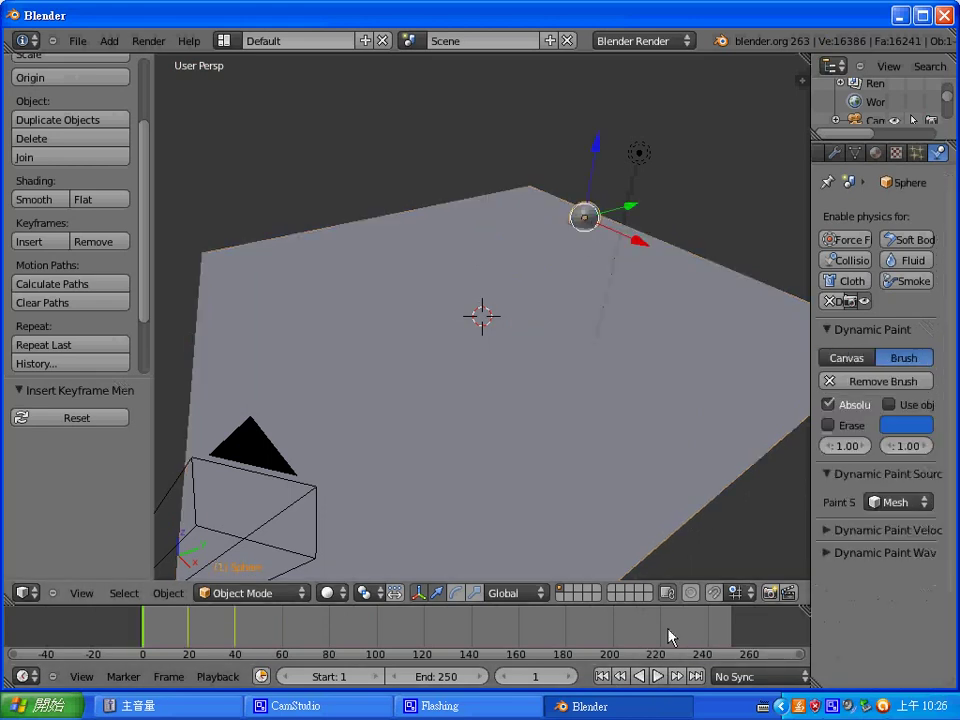
Play the animation to watch the sphere make waves, pausing at frame 89
left_click(657, 676)
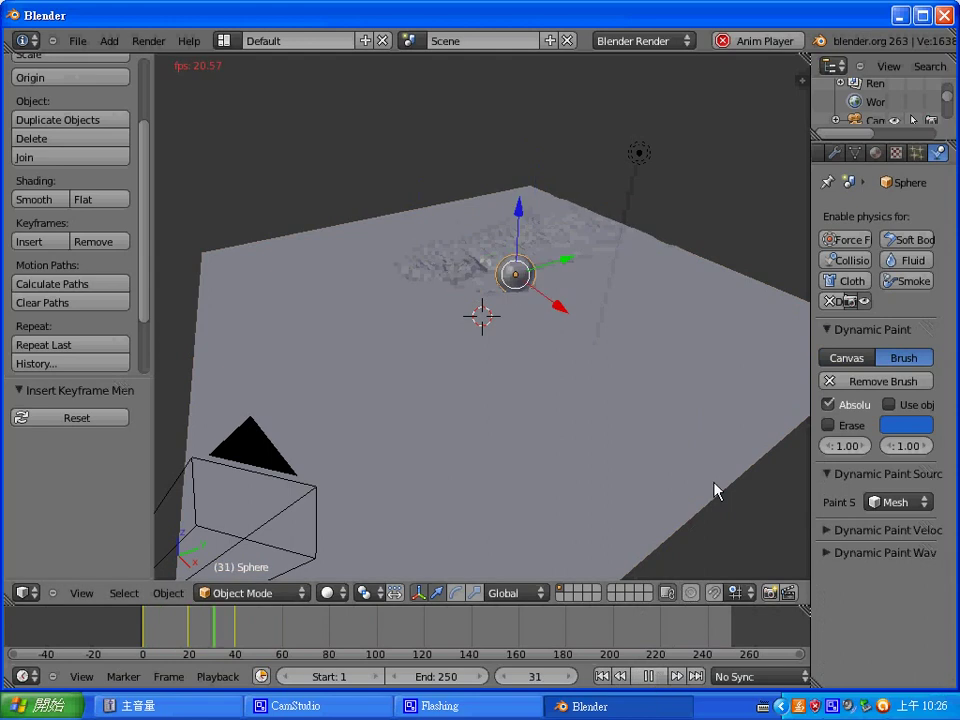
left_click(640, 680)
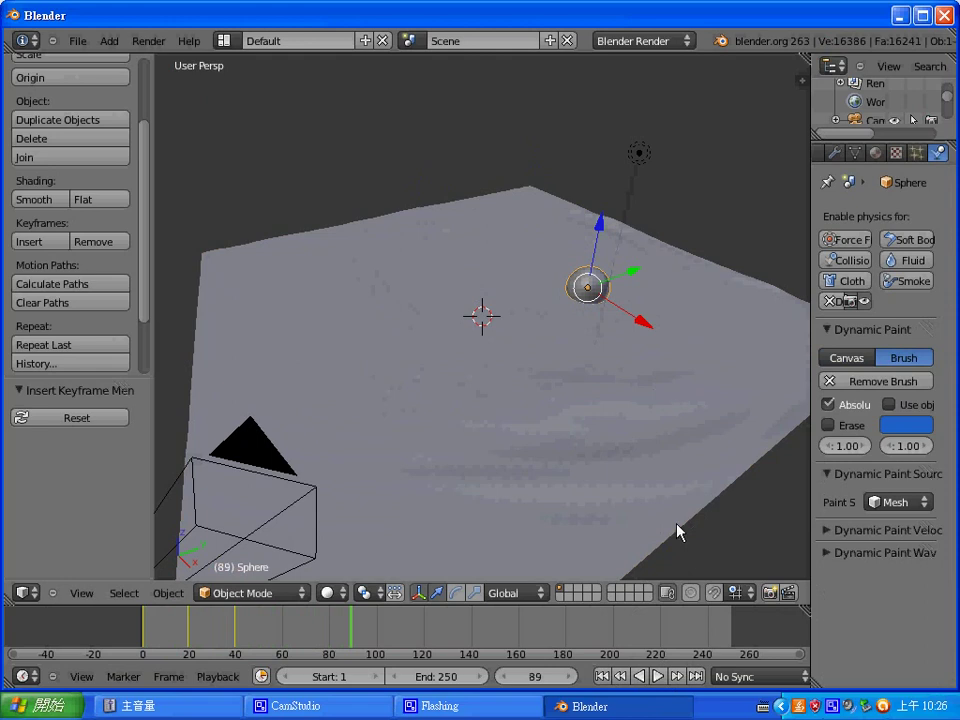
Replay the waves from frame 1, dragging the sphere along Y mid-playback, then rewind to frame 1
left_click(603, 676)
left_click(659, 677)
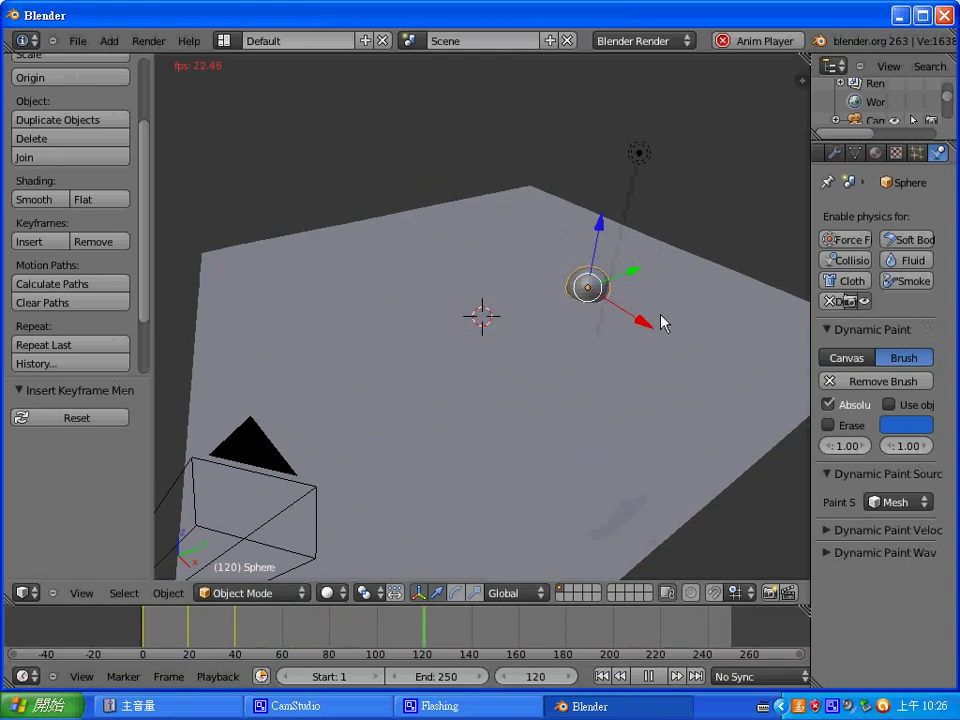
left_click(656, 677)
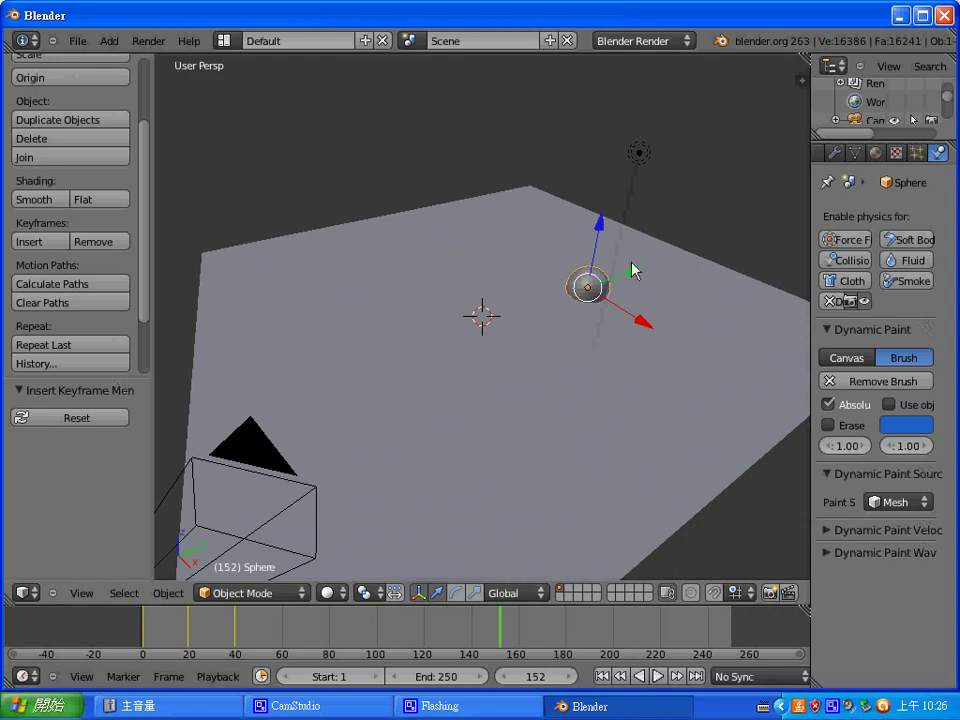
left_click(657, 677)
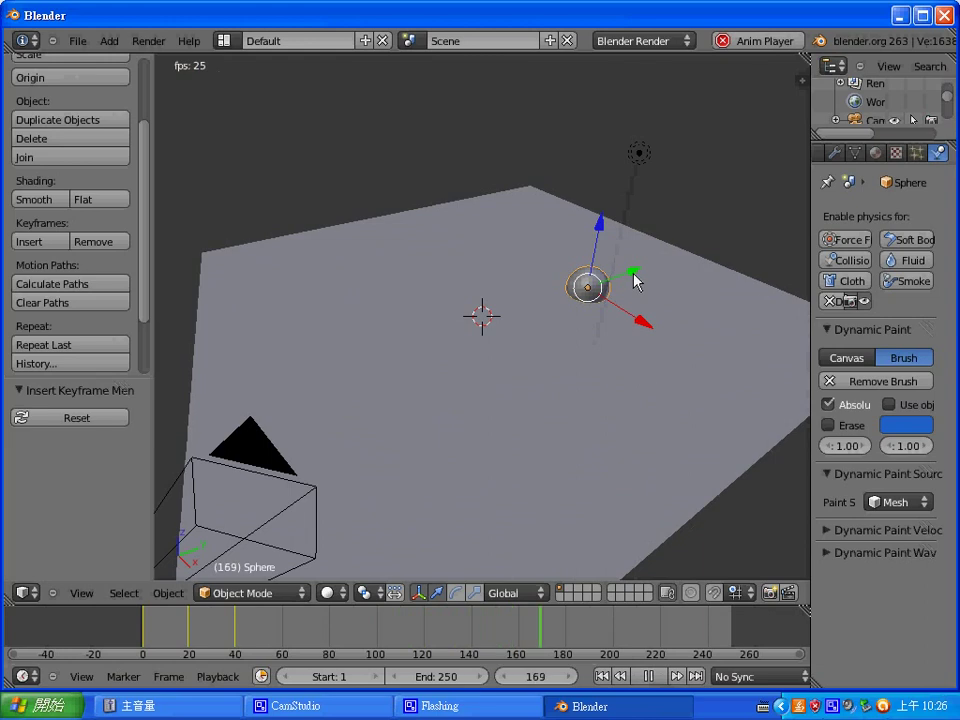
left_click_drag(636, 279, 536, 315)
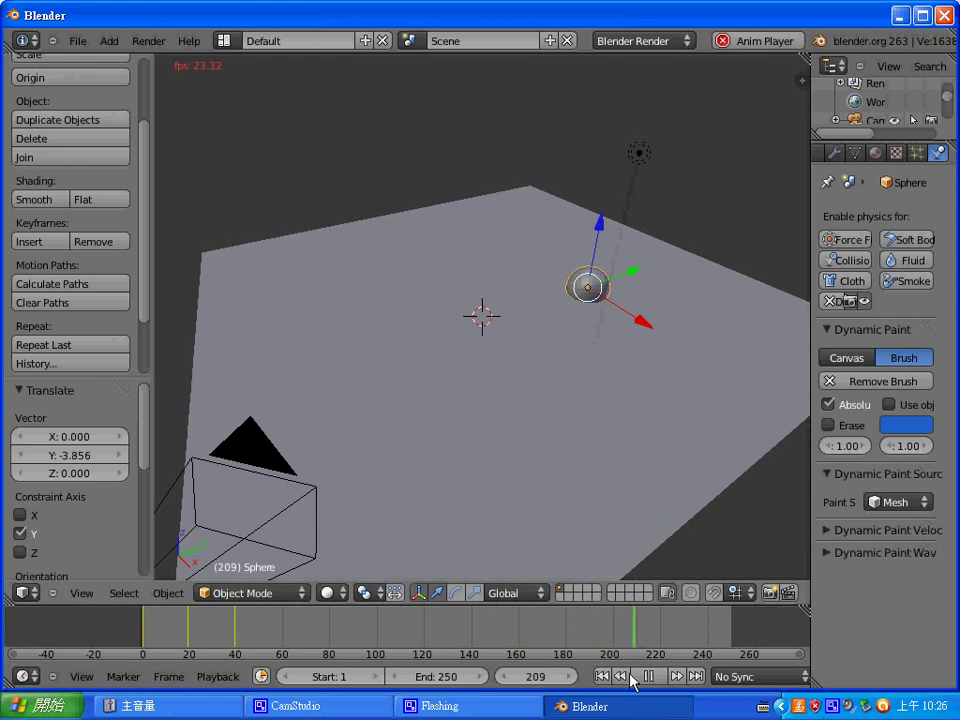
left_click(645, 678)
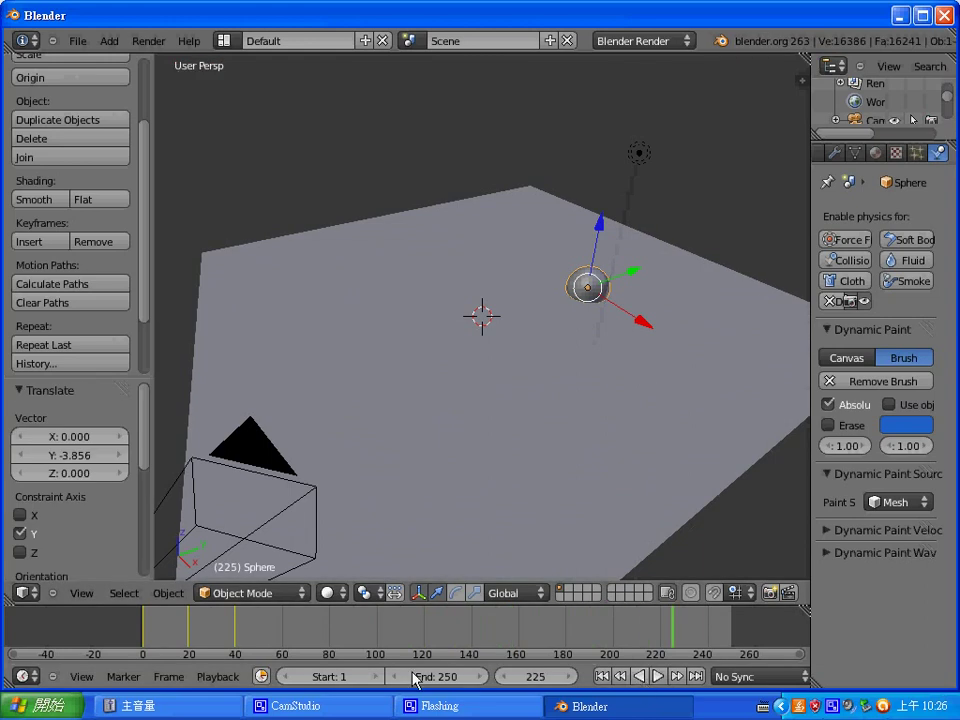
left_click(145, 643)
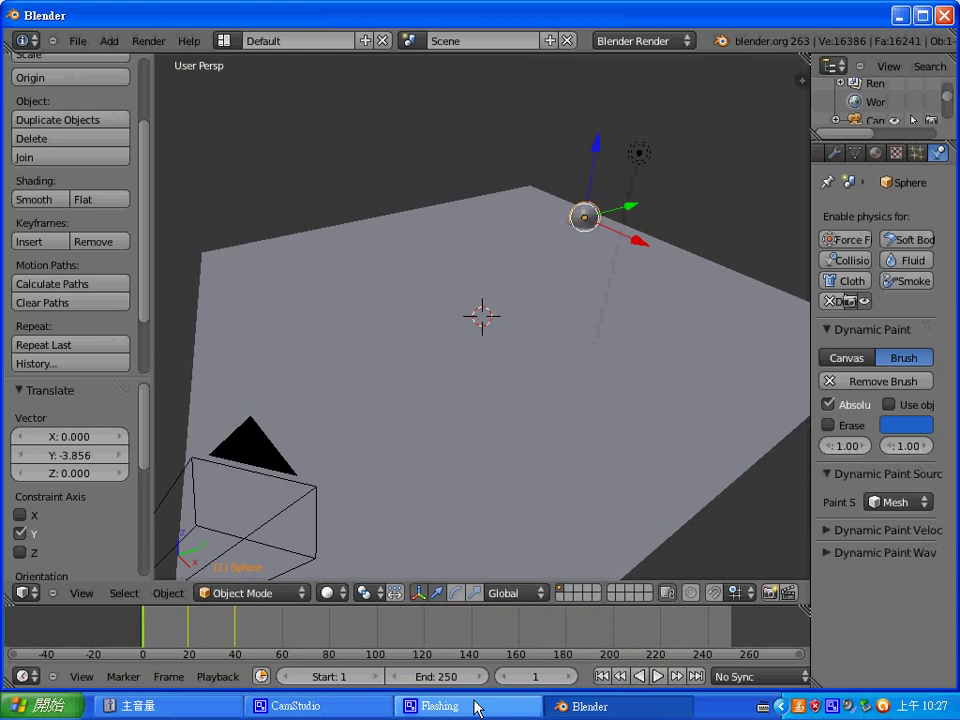
Play the animation with Alt+A while sliding the sphere along Y, then stop near frame 60
key("alt+a")
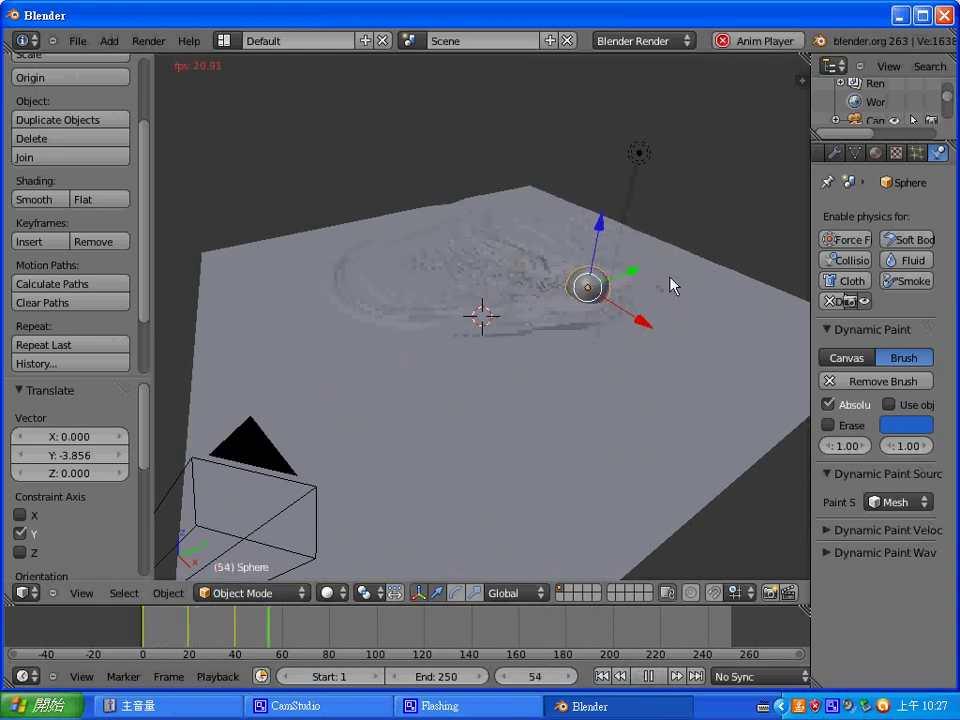
mouse_move(650, 276)
left_mouse_down()
mouse_move(589, 300)
mouse_move(602, 300)
mouse_move(542, 306)
left_mouse_up()
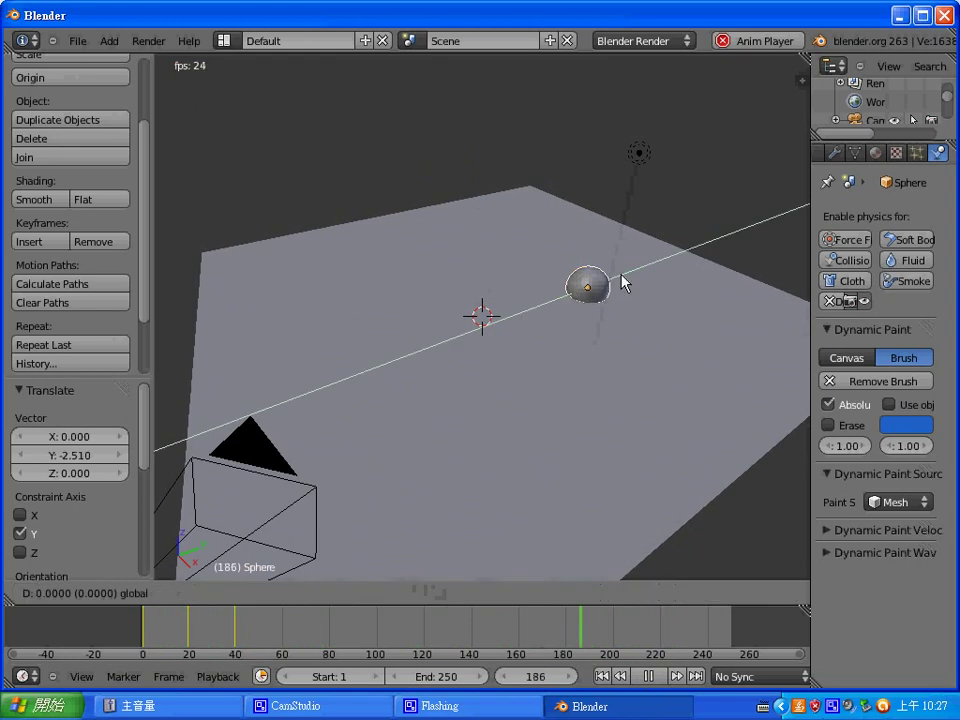
left_click(646, 677)
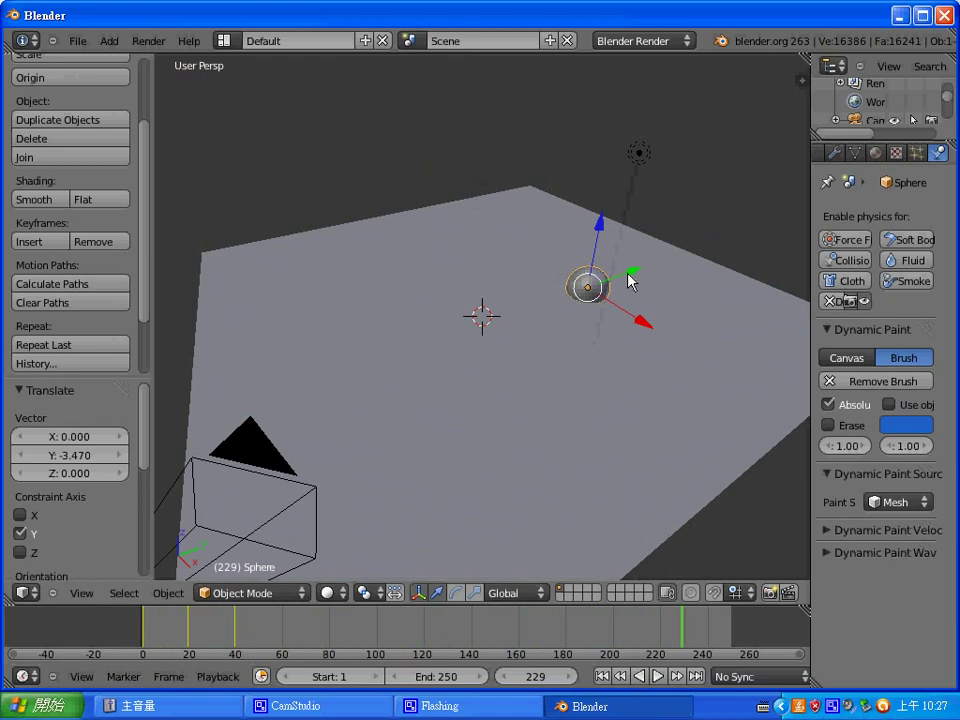
left_click_drag(632, 281, 596, 516)
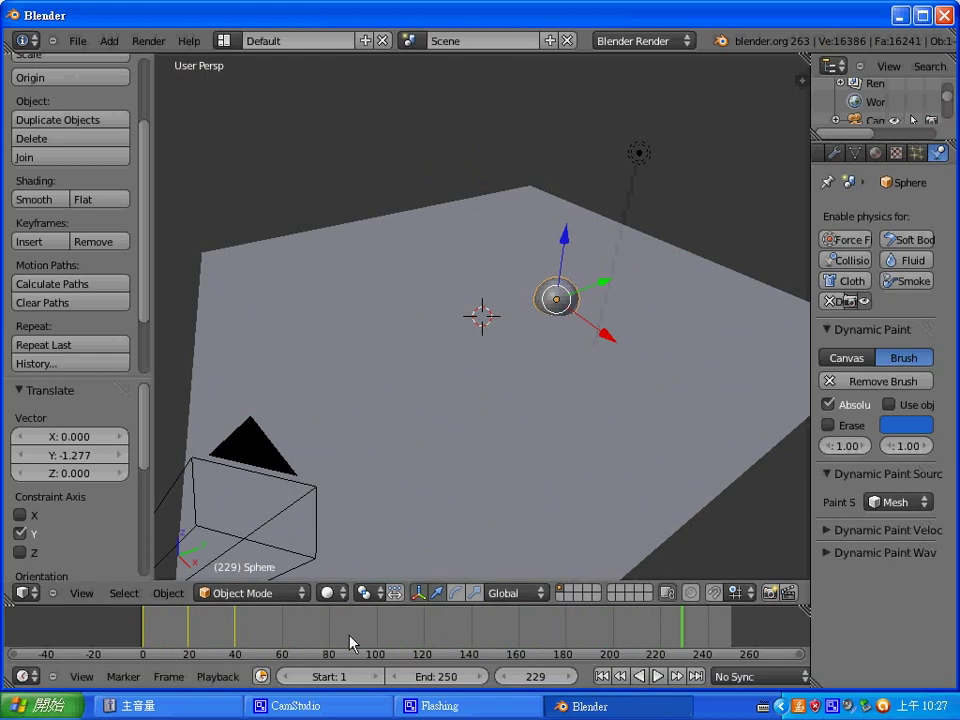
left_click(287, 632)
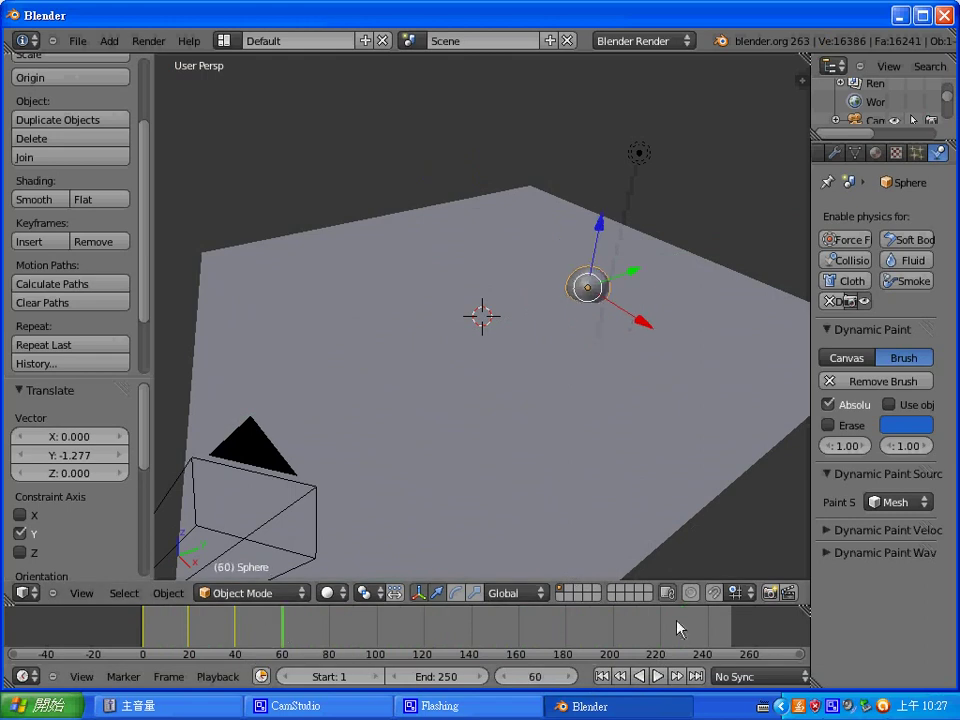
Replay and set the sphere's Y position to -2.730, then return to frame 60
left_click(657, 676)
left_click_drag(636, 274, 561, 313)
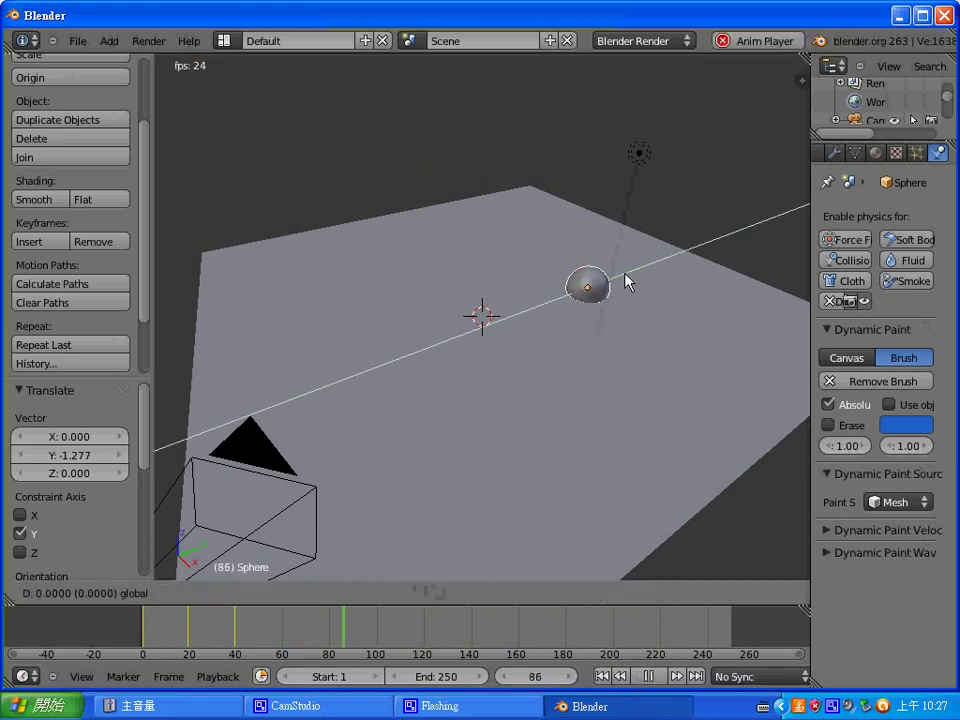
left_click_drag(636, 281, 563, 321)
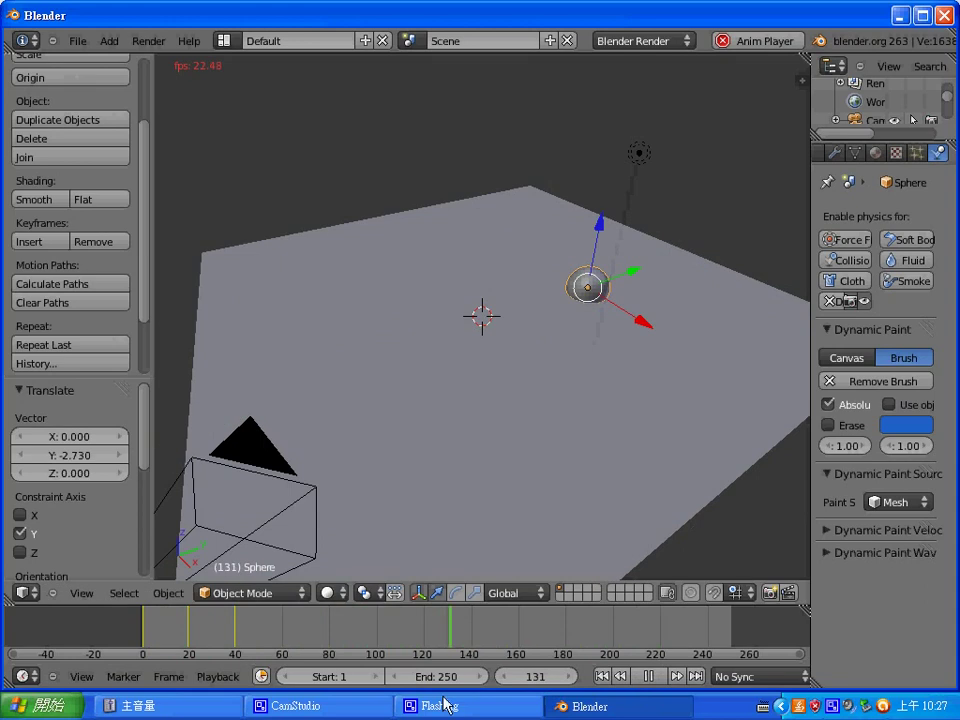
left_click(659, 677)
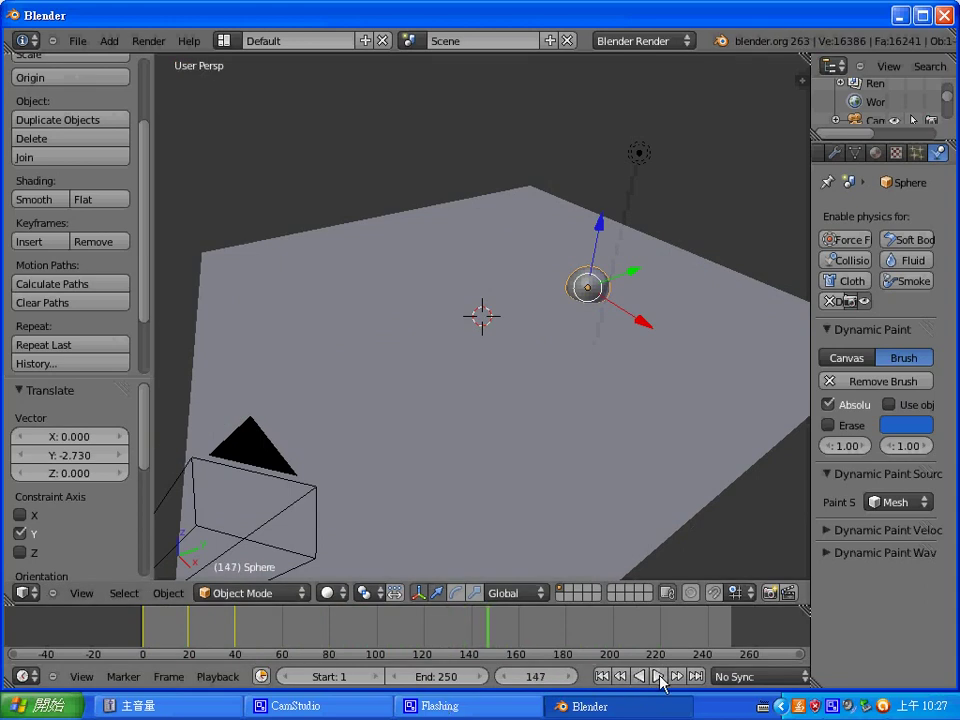
left_click(283, 624)
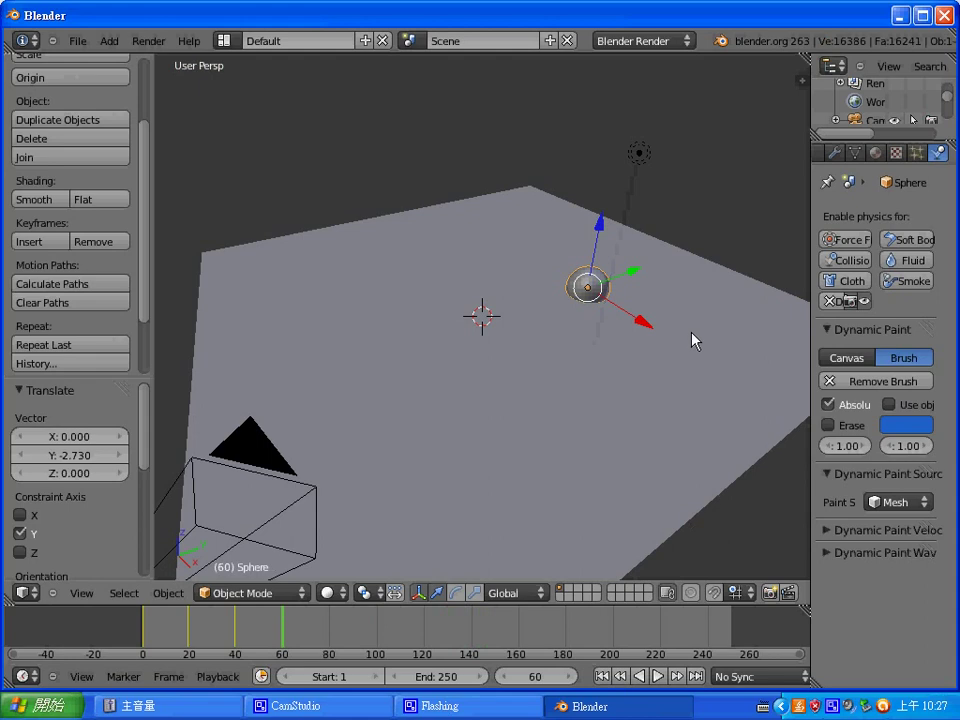
Insert a Location keyframe for the sphere at frame 60, test playback, and return to frame 60
key("i")
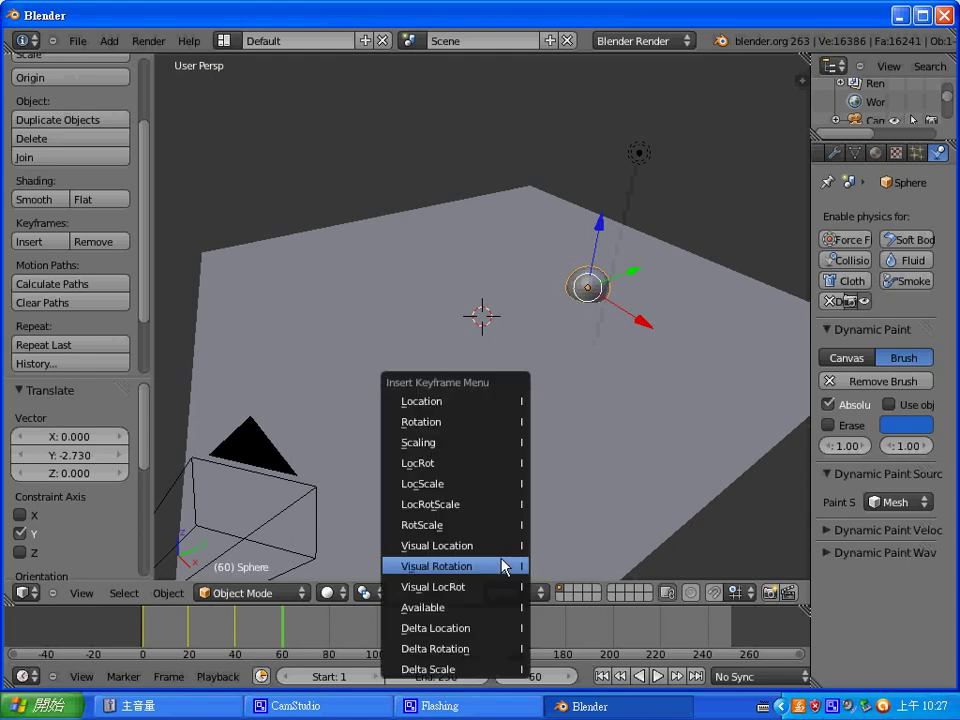
left_click(482, 411)
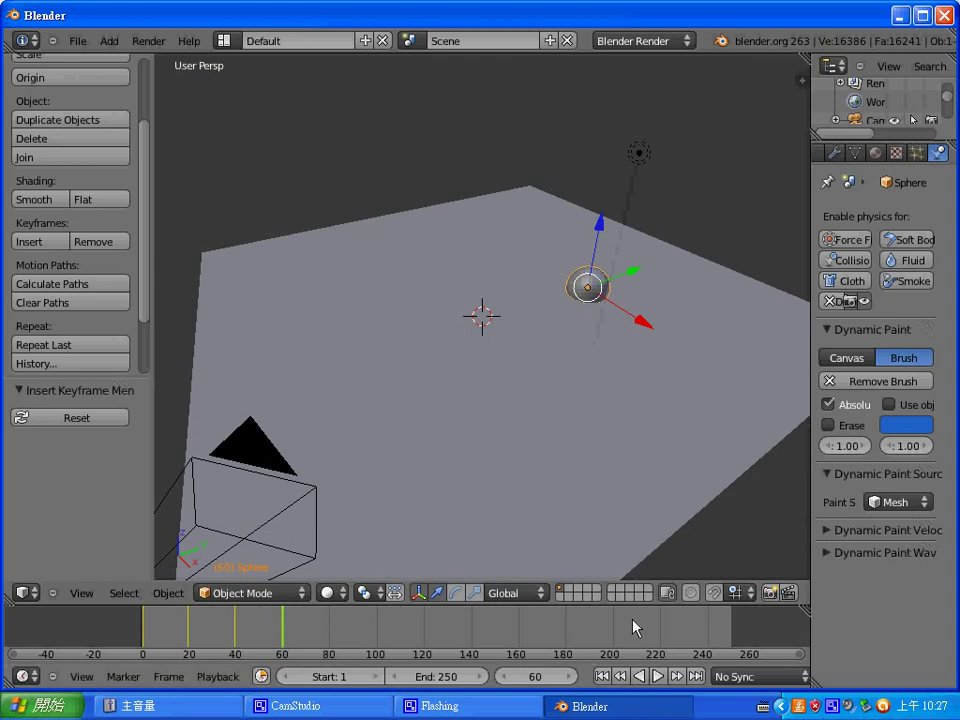
left_click(660, 677)
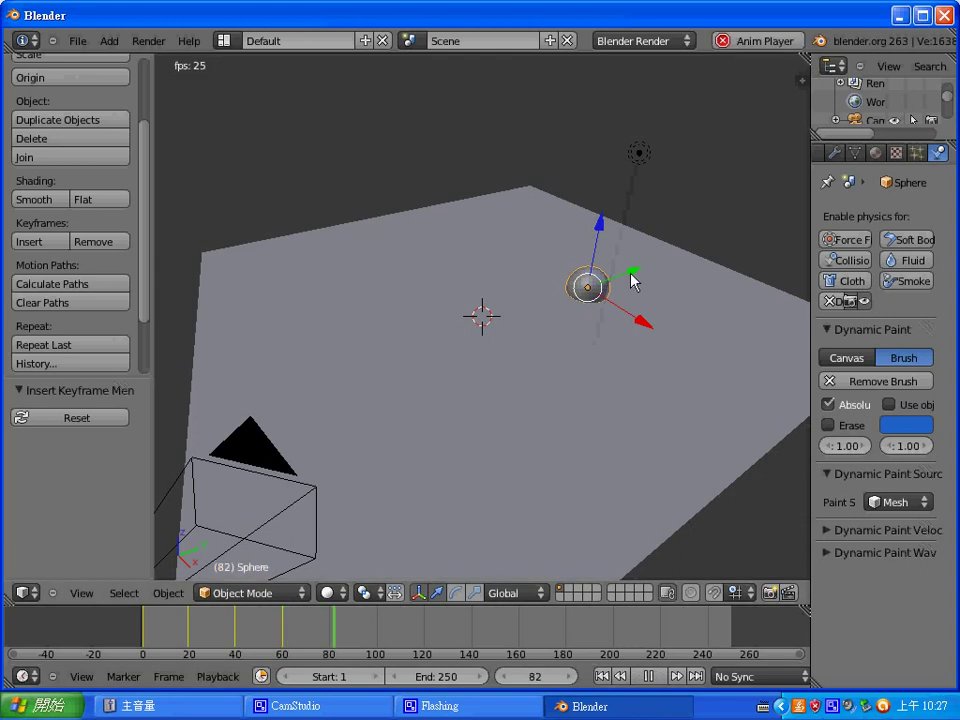
left_click_drag(632, 272, 548, 316)
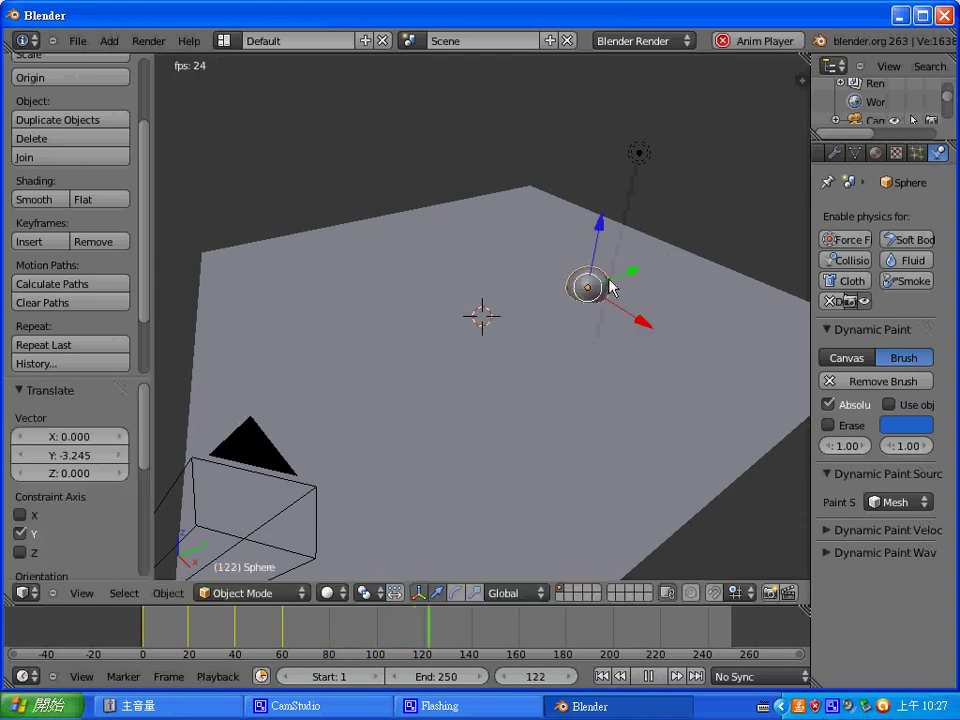
mouse_move(608, 280)
left_mouse_down()
mouse_move(501, 300)
mouse_move(640, 306)
left_mouse_up()
left_click(648, 676)
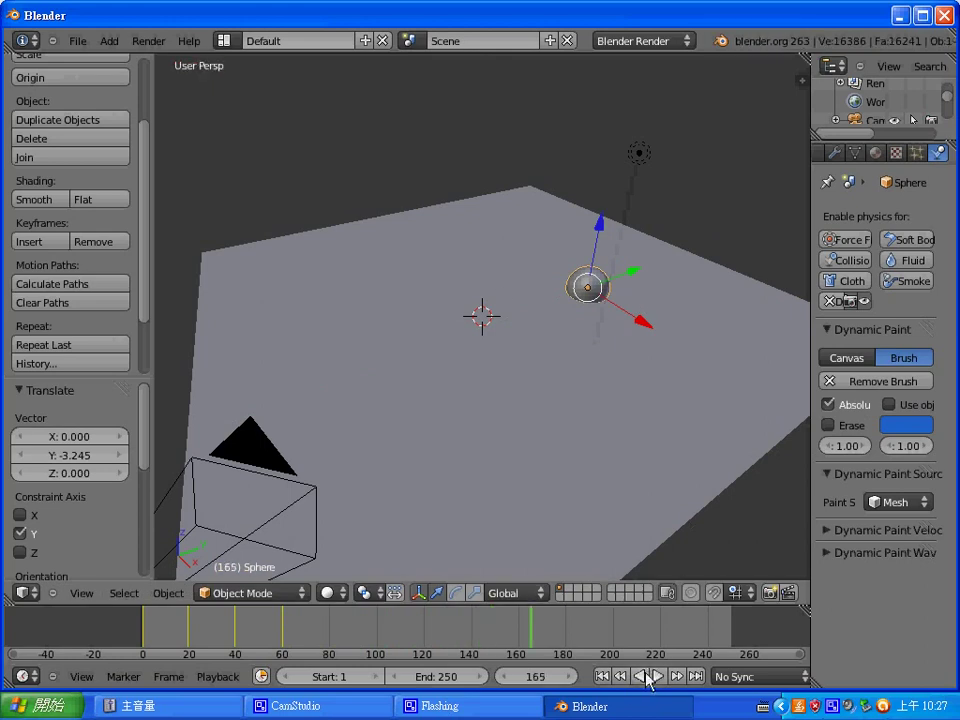
left_click(284, 627)
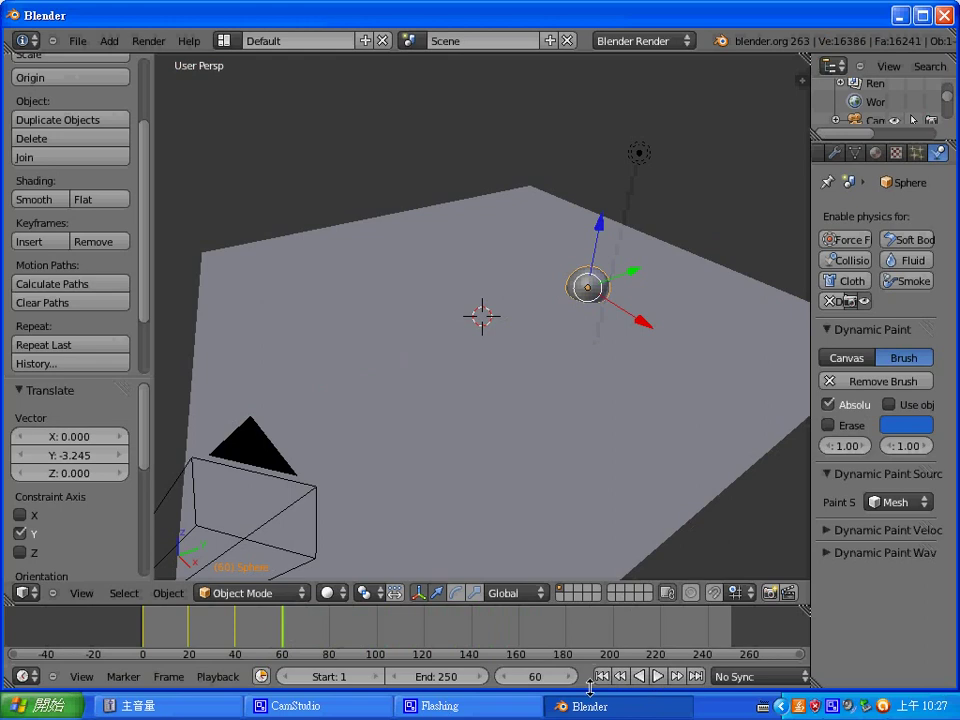
Step to frame 61 and move the sphere to a new Y position
scroll(676, 680, "down", 4)
scroll(610, 680, "down", 3)
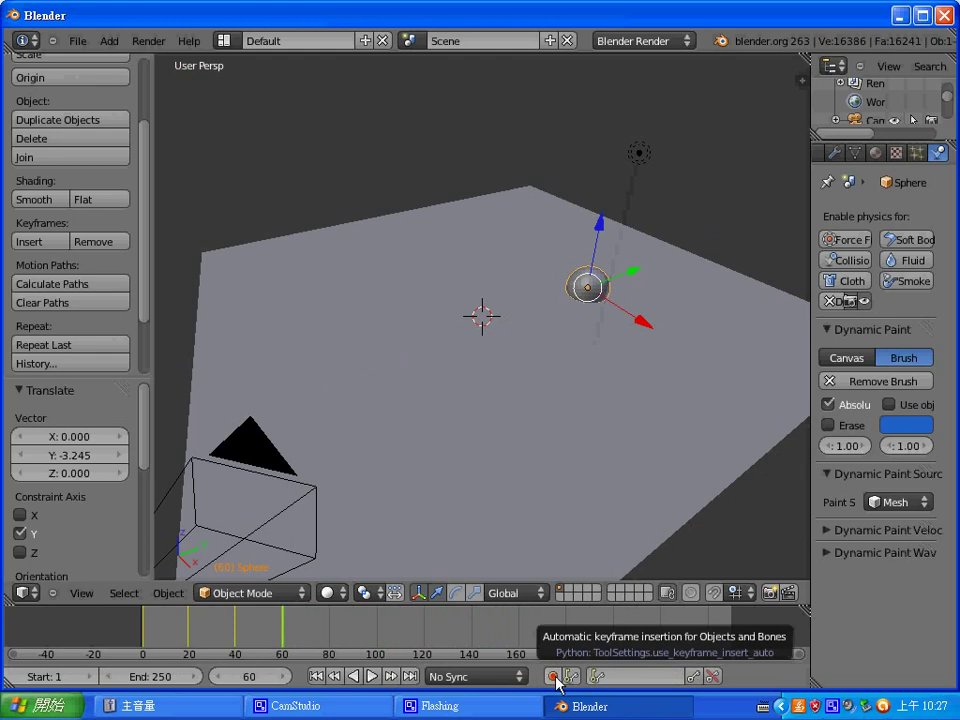
key("Right")
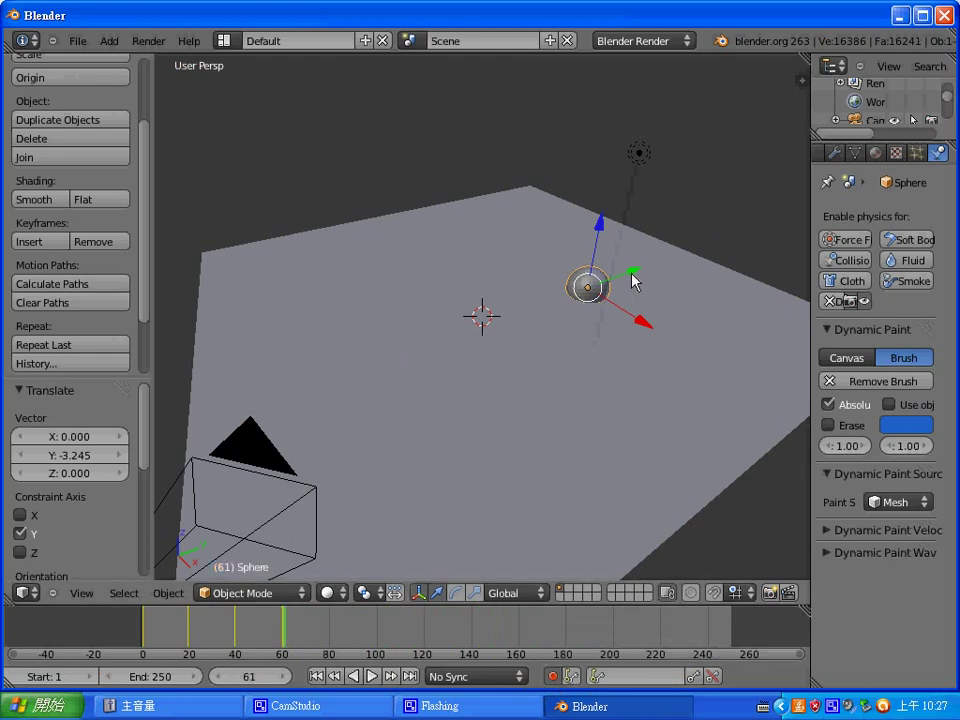
key("g")
key("y")
left_click(608, 296)
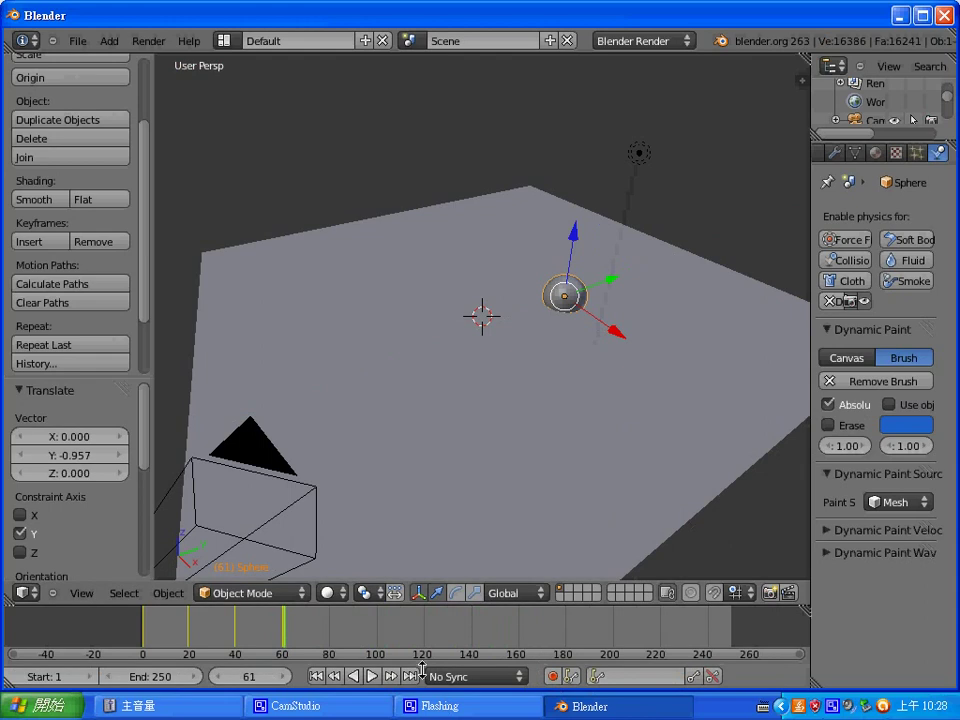
Play the animation while sweeping the sphere across the plane to spread ripples
left_click(372, 676)
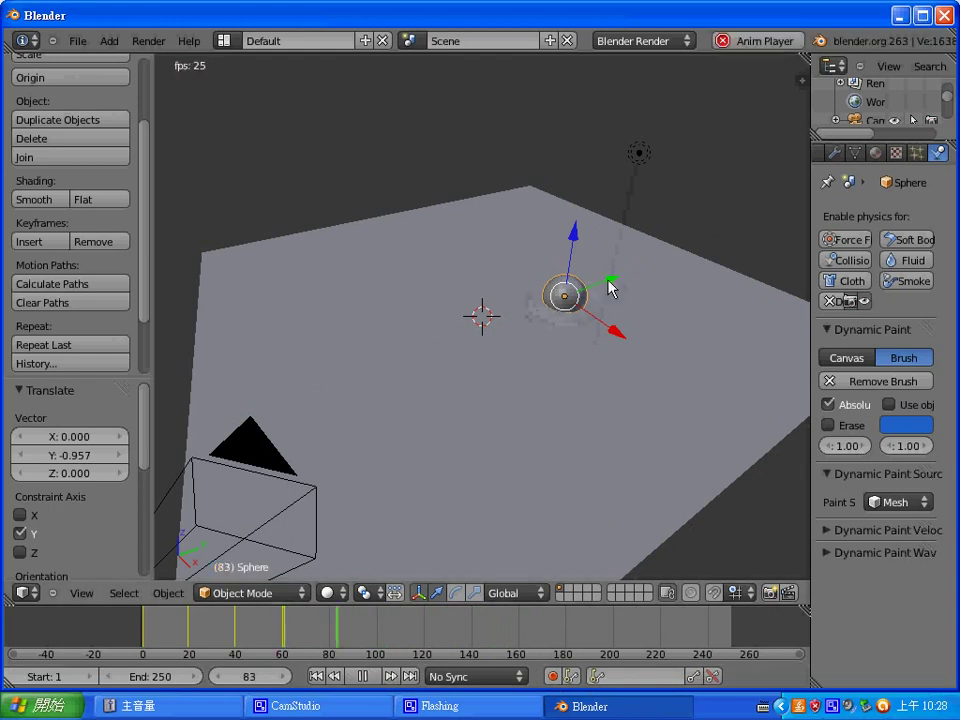
left_click_drag(608, 284, 543, 318)
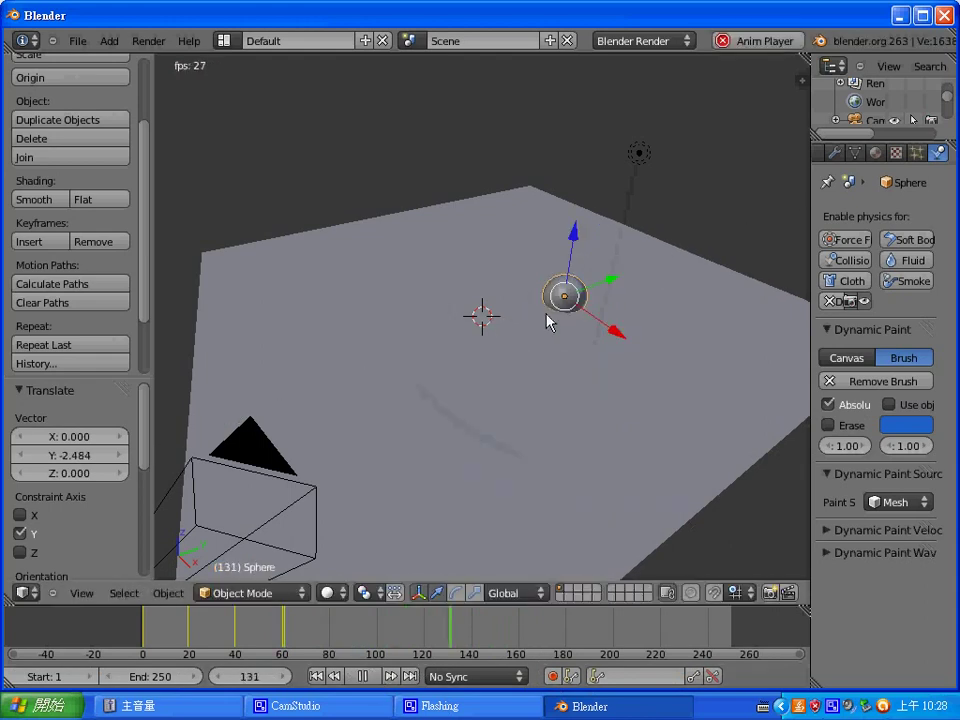
key("g")
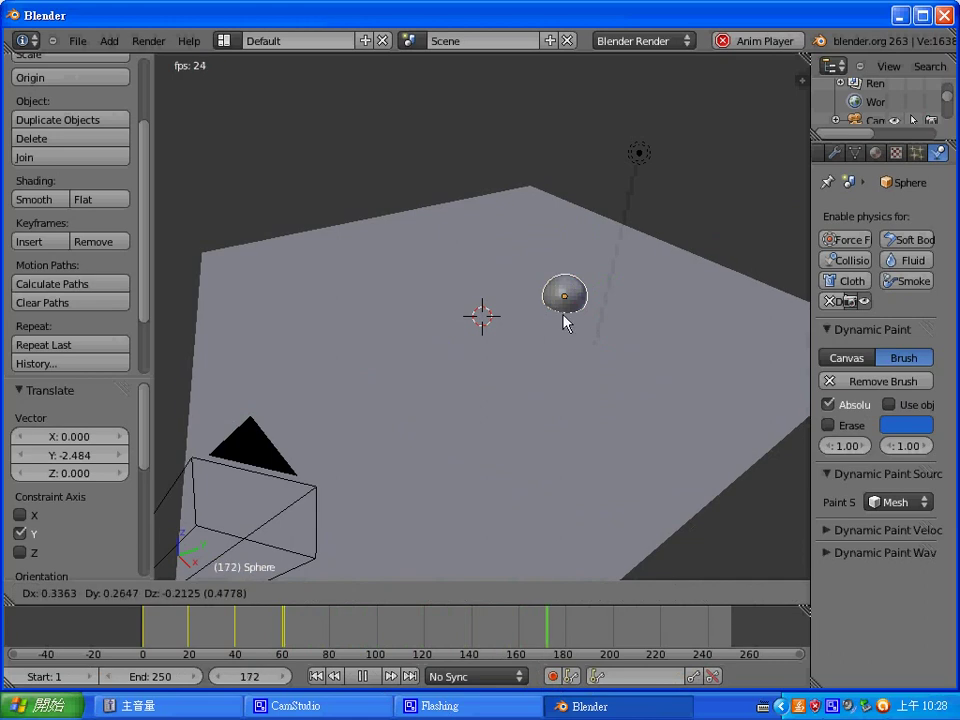
left_click(370, 680)
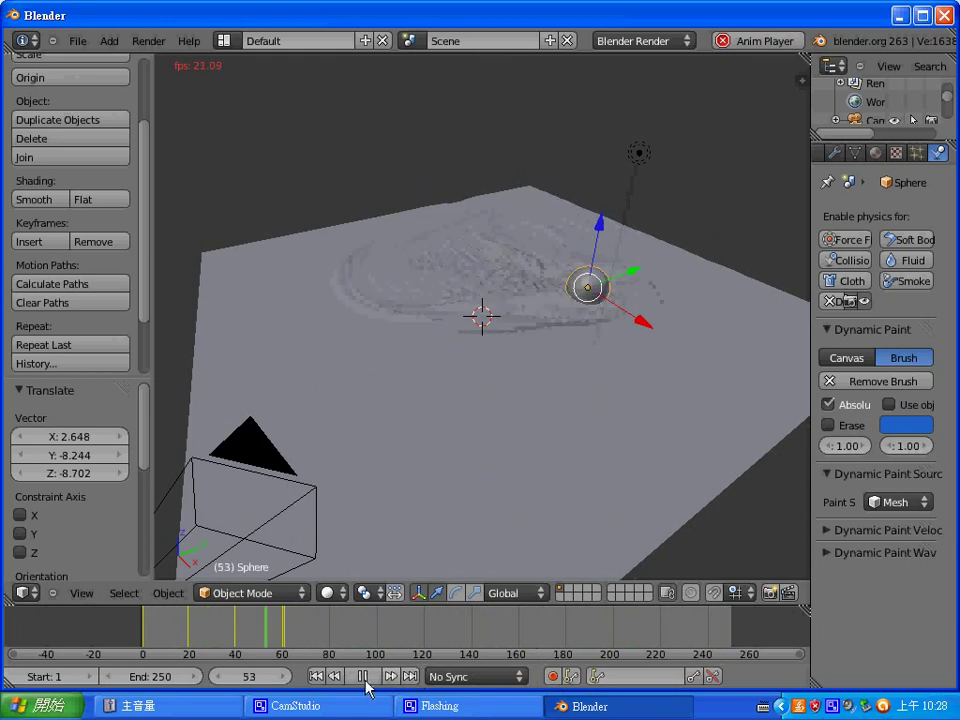
Pause playback and step back two frames to inspect the ripples around the sphere at frame 65
left_click(365, 678)
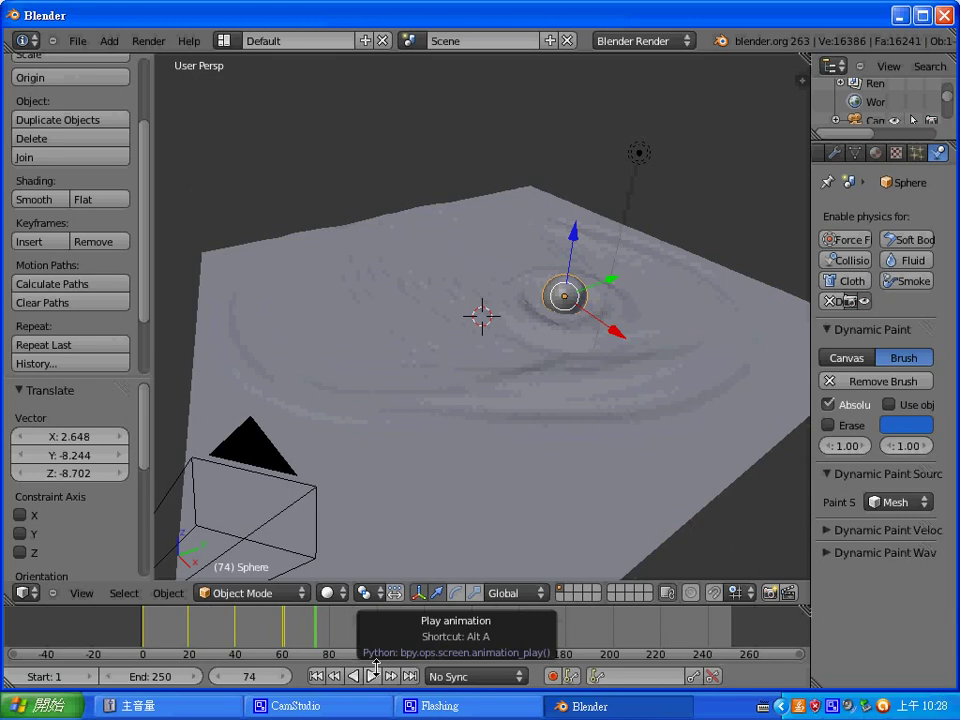
key("Left")
key("Left")
key("Left")
key("Left")
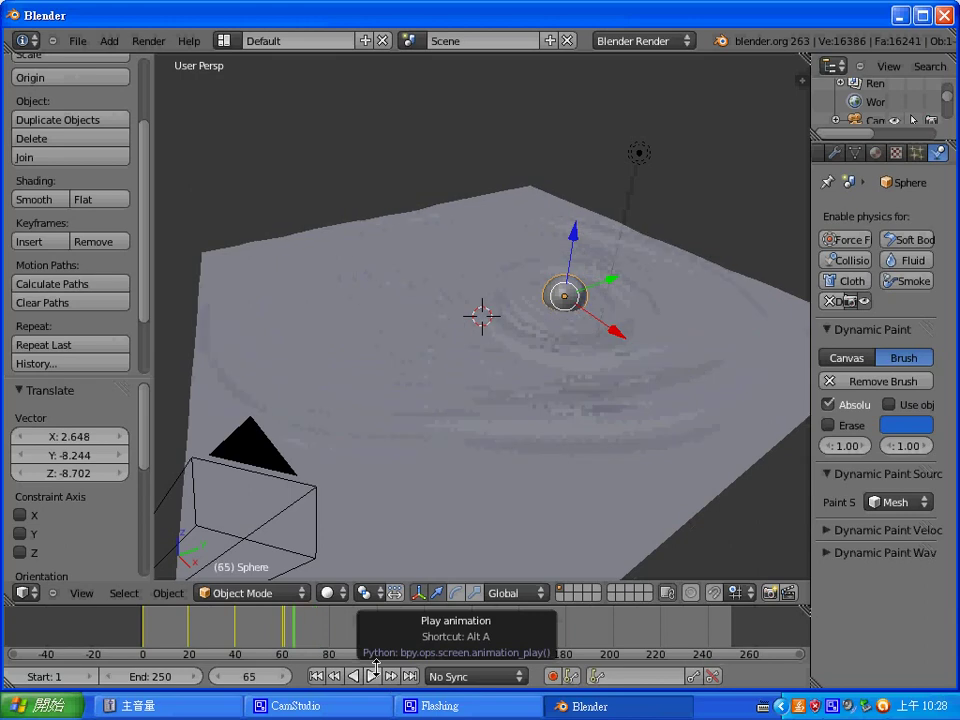
key("Left")
key("Left")
key("Left")
key("Left")
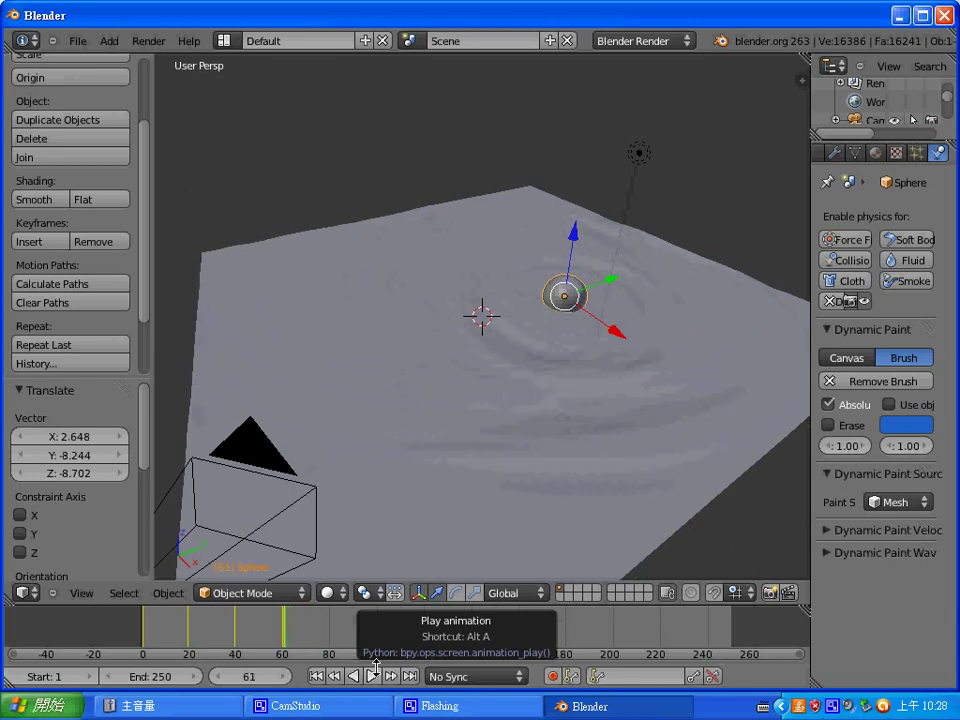